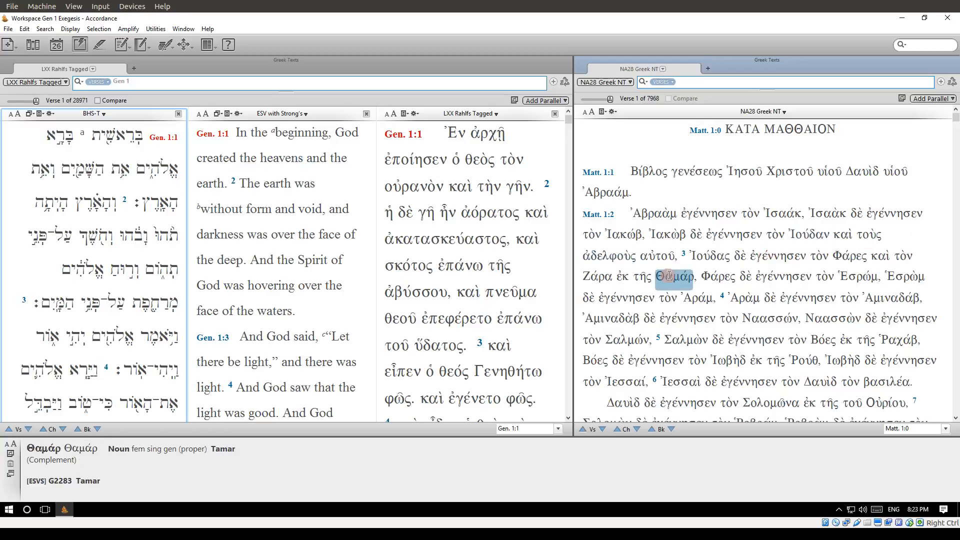
Widen the Genesis texts zone slightly and go to John 1 in the NA28 Greek NT.
{"action": "left_click", "coordinate": [673, 276]}
{"action": "left_click_drag", "start_coordinate": [572, 185], "coordinate": [592, 184]}
{"action": "left_click", "coordinate": [762, 85]}
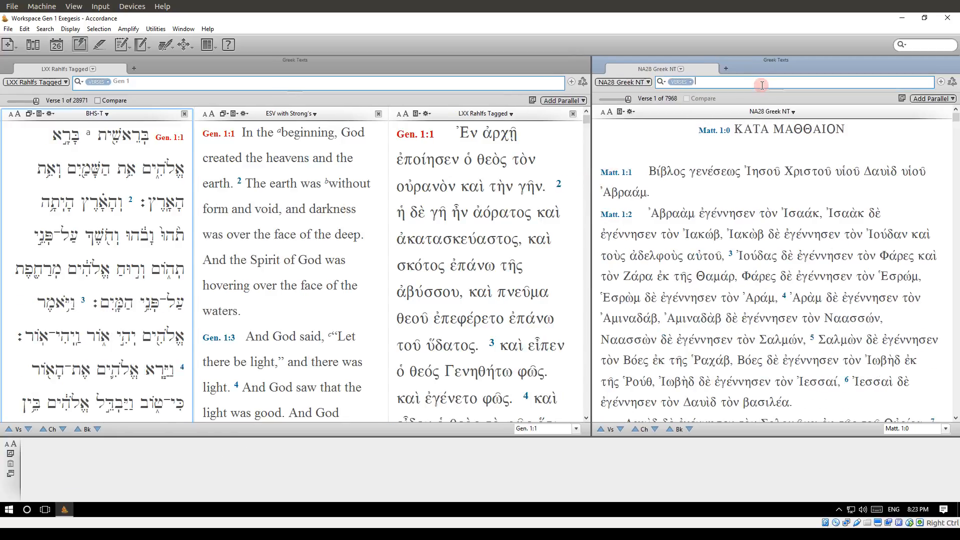
{"action": "type", "text": "john 1"}
{"action": "key", "text": "Return"}
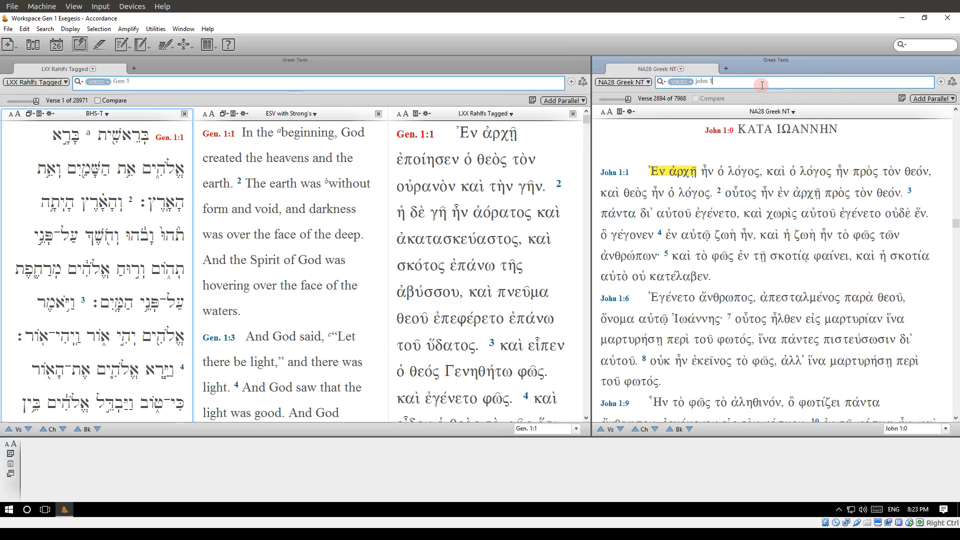
Clear the existing highlight from the opening words of John 1:1 in the NA28 Greek NT.
{"action": "left_click_drag", "start_coordinate": [730, 214], "coordinate": [648, 170]}
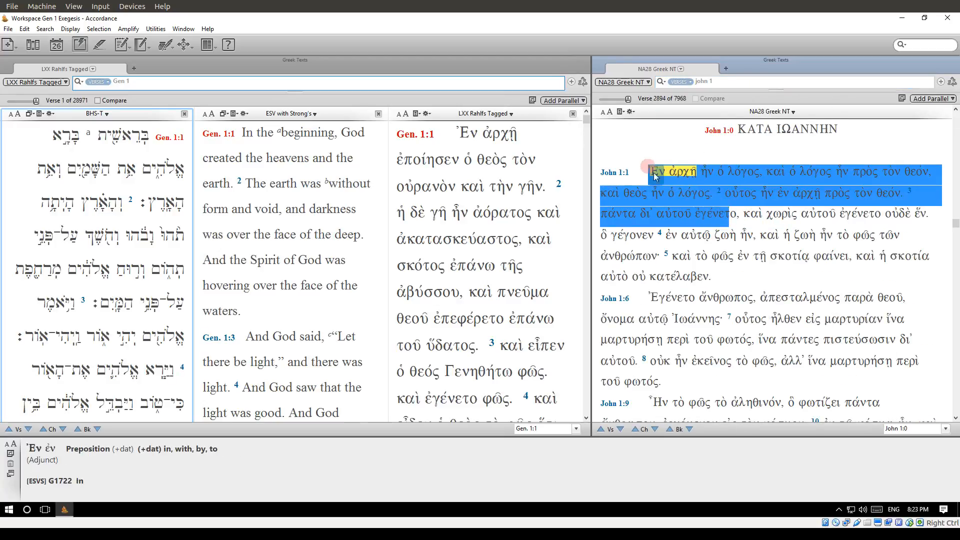
{"action": "right_click", "coordinate": [671, 188]}
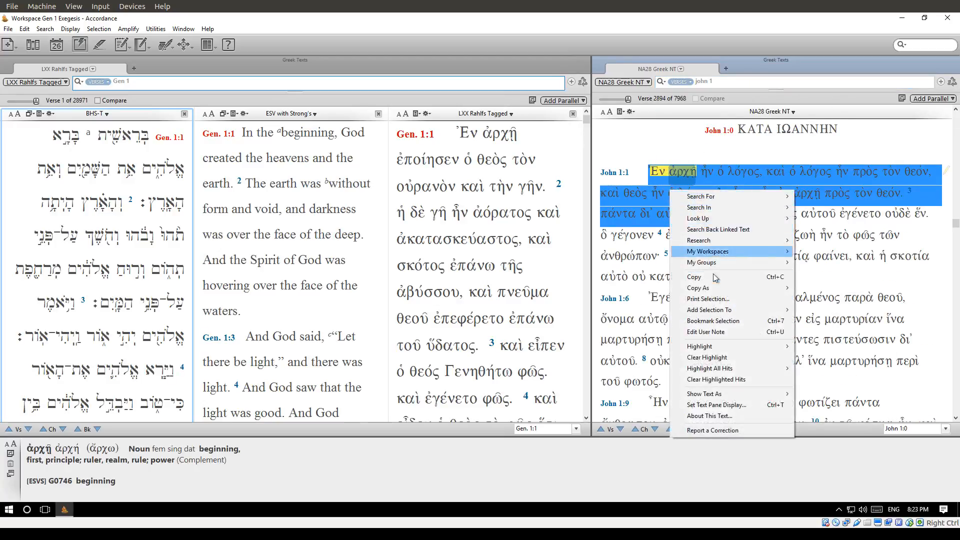
{"action": "left_click", "coordinate": [708, 358]}
{"action": "left_click", "coordinate": [658, 256]}
{"action": "scroll", "coordinate": [657, 253], "scroll_direction": "down", "scroll_amount": 1}
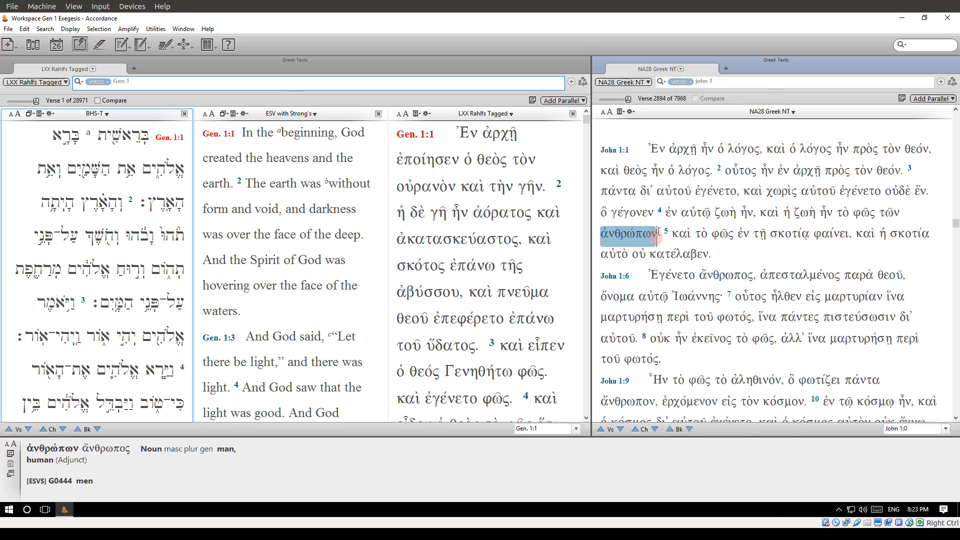
Enlarge the text of the NA28 Greek NT pane by two sizes.
{"action": "left_click", "coordinate": [612, 112]}
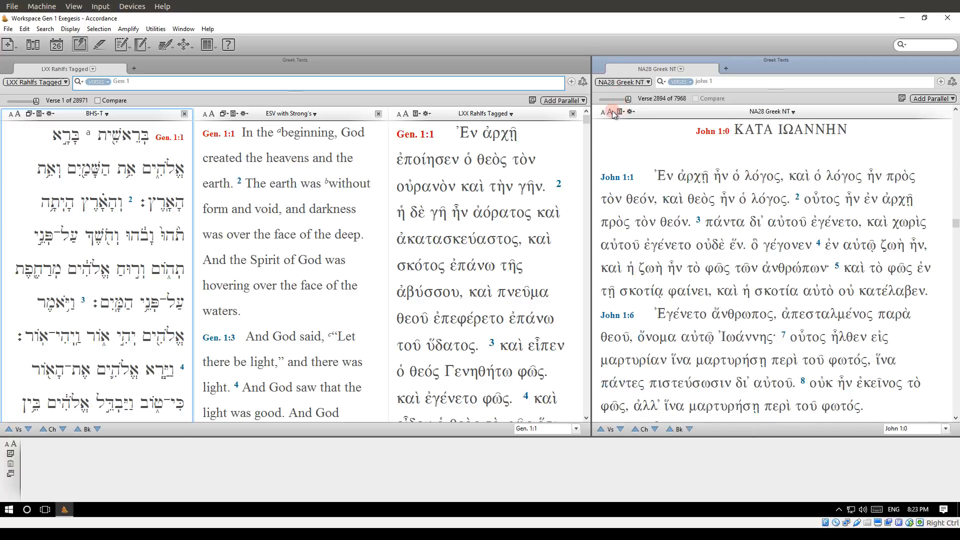
{"action": "left_click", "coordinate": [612, 112]}
{"action": "scroll", "coordinate": [670, 190], "scroll_direction": "down", "scroll_amount": 2}
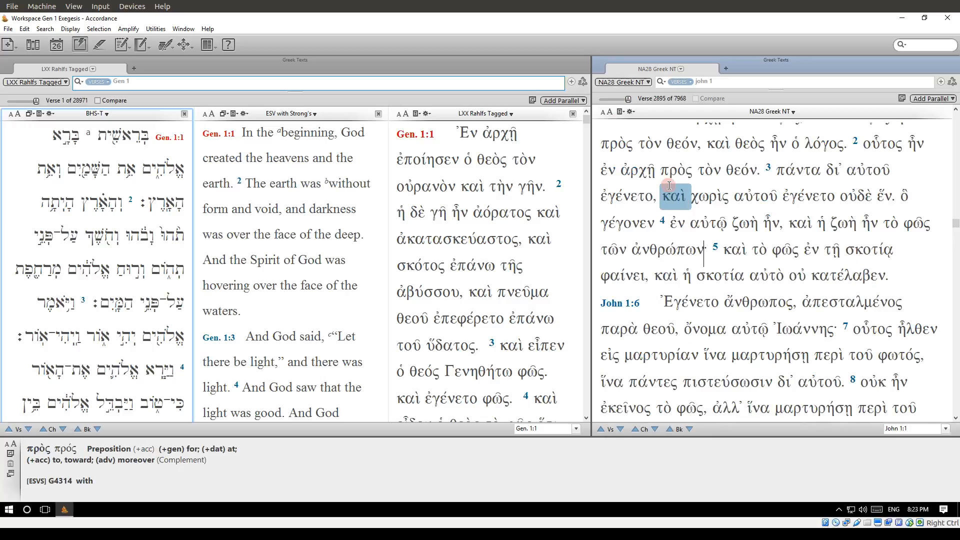
{"action": "scroll", "coordinate": [669, 186], "scroll_direction": "up", "scroll_amount": 1}
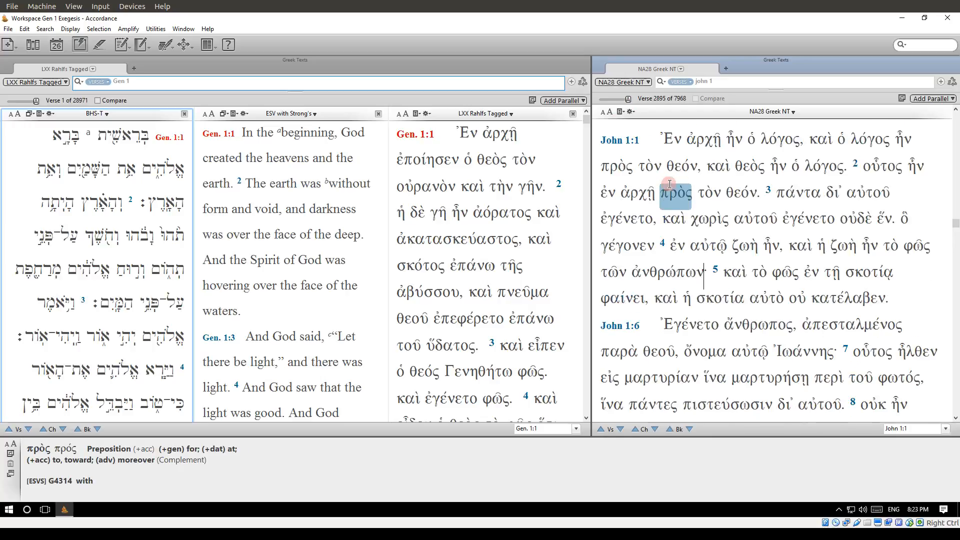
Detach the Highlight palette and highlight Ἐν ἀρχῇ in Gen. 1:1 of LXX Rahlfs Tagged with the Yellow style.
{"action": "left_click", "coordinate": [99, 45]}
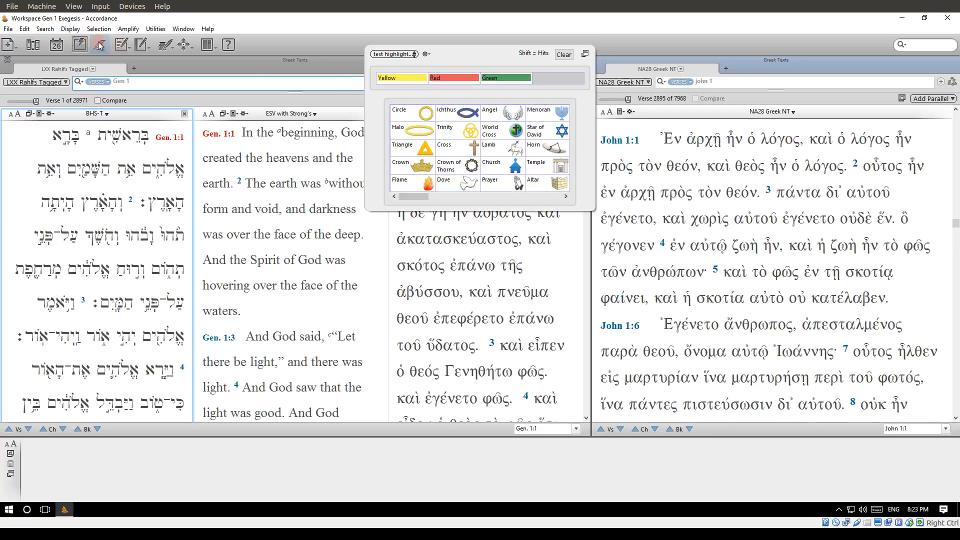
{"action": "left_click", "coordinate": [585, 54]}
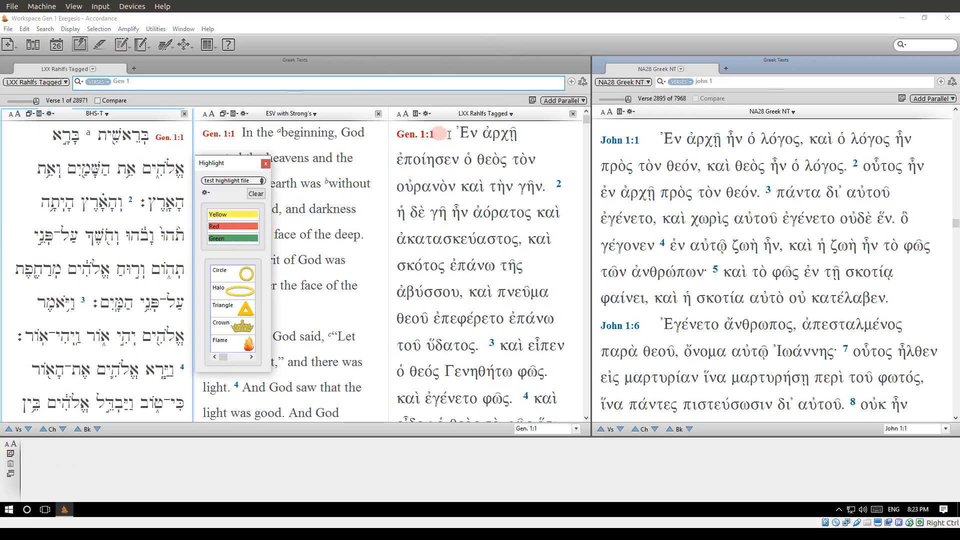
{"action": "left_click_drag", "start_coordinate": [449, 135], "coordinate": [516, 137]}
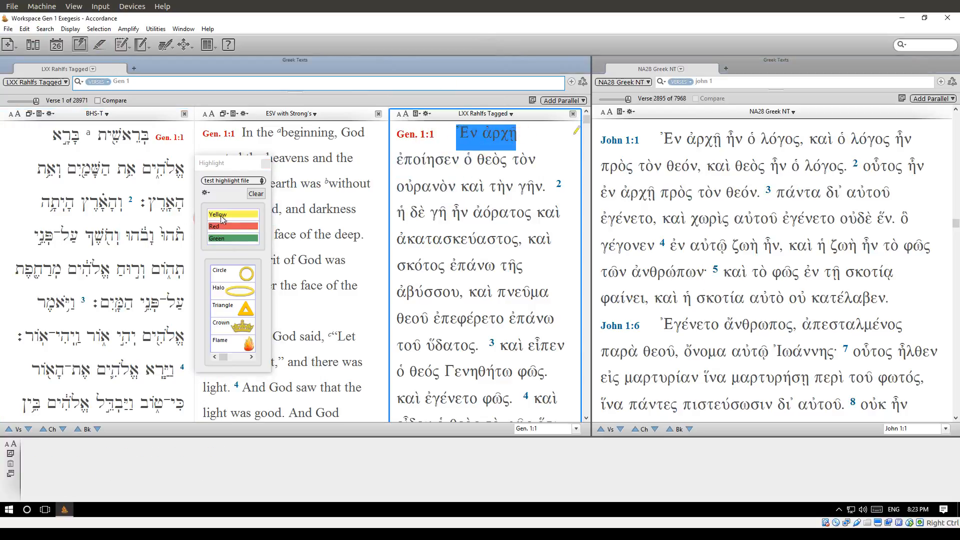
{"action": "left_click", "coordinate": [222, 215]}
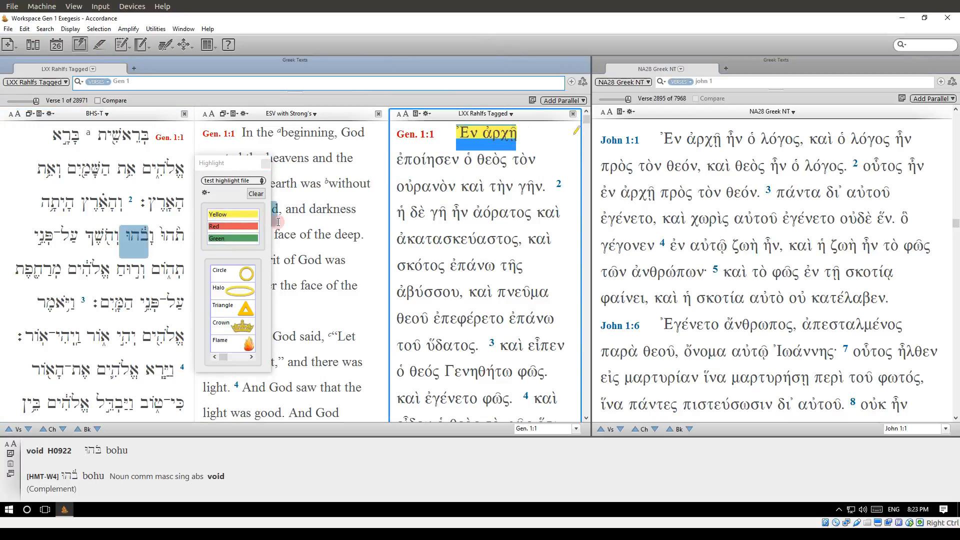
Highlight Ἐν ἀρχῇ in John 1:1 of the NA28 Greek NT with the Yellow style and close the Highlight palette.
{"action": "left_click", "coordinate": [675, 139]}
{"action": "left_click_drag", "start_coordinate": [678, 139], "coordinate": [726, 141]}
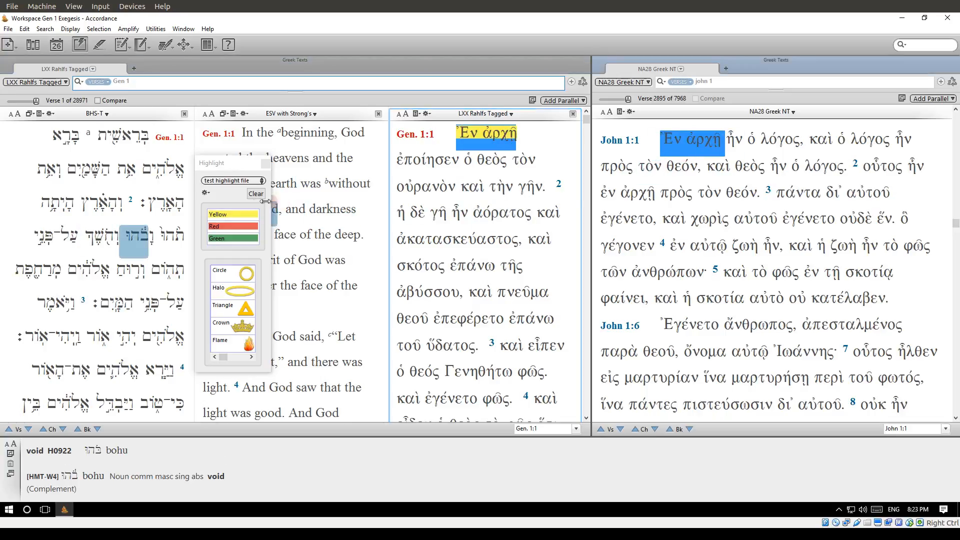
{"action": "left_click", "coordinate": [241, 219]}
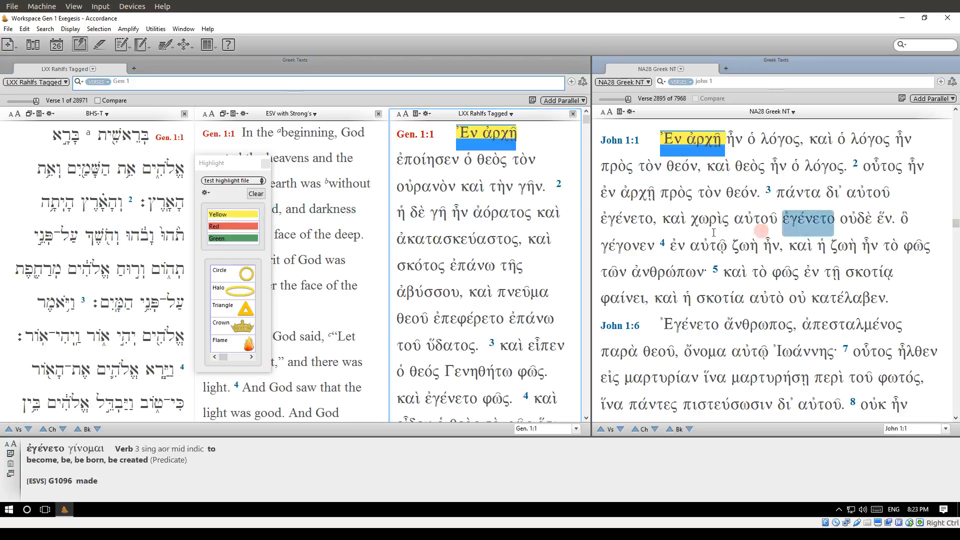
{"action": "left_click", "coordinate": [696, 232]}
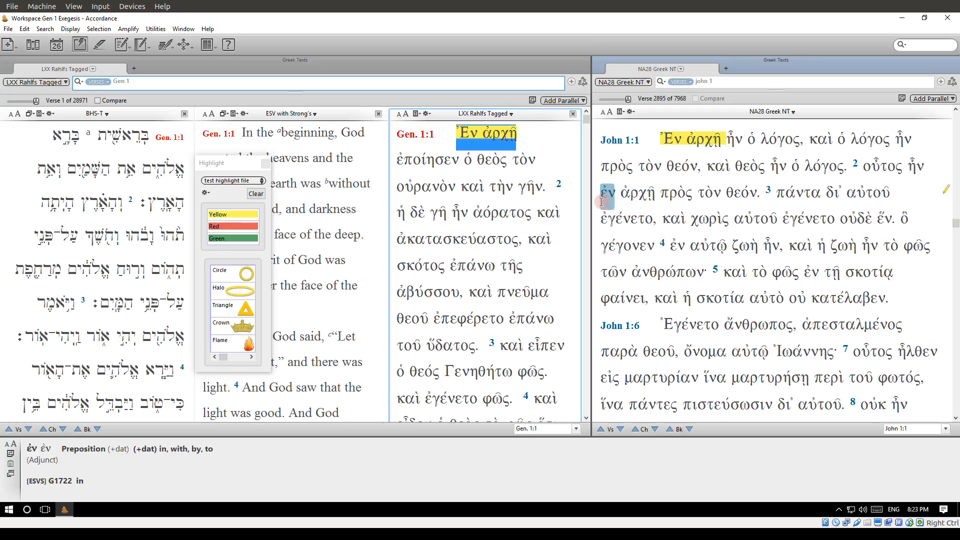
{"action": "scroll", "coordinate": [594, 204], "scroll_direction": "down", "scroll_amount": 8}
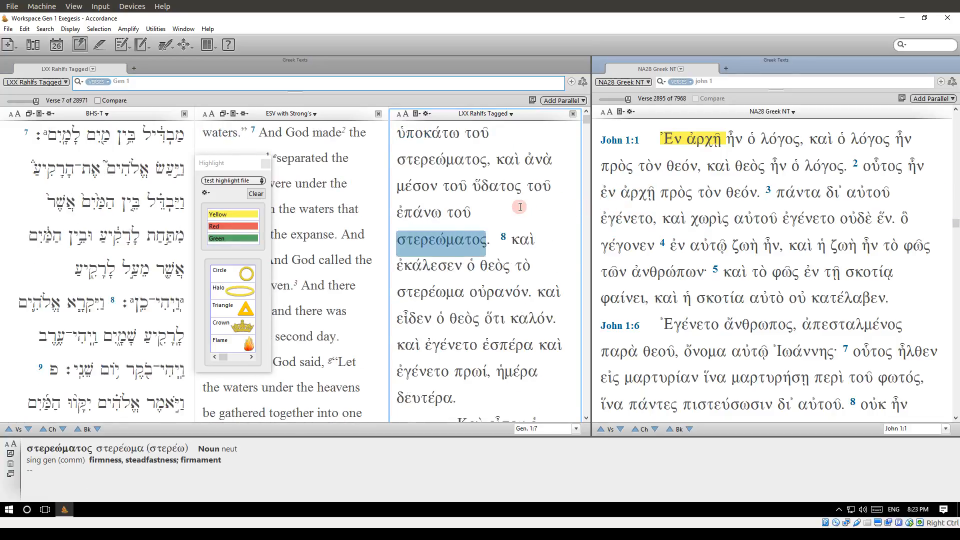
{"action": "scroll", "coordinate": [520, 207], "scroll_direction": "up", "scroll_amount": 2}
{"action": "scroll", "coordinate": [521, 206], "scroll_direction": "up", "scroll_amount": 10}
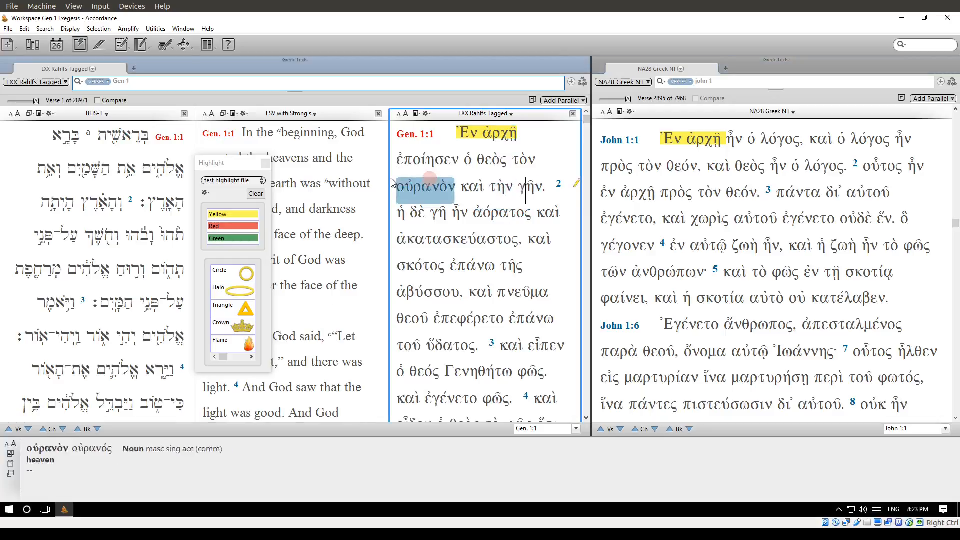
{"action": "left_click", "coordinate": [266, 163]}
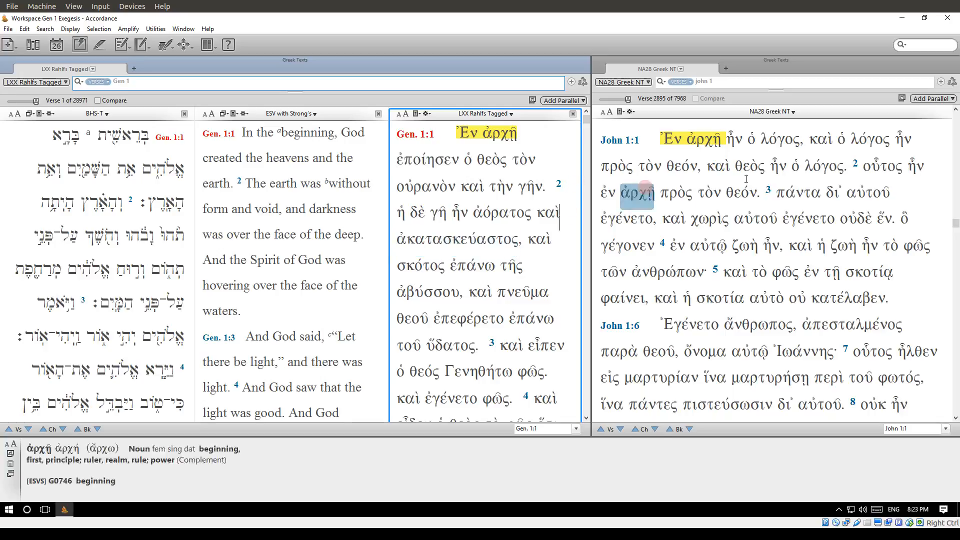
Widen the Genesis parallel texts zone at the expense of the NA28 Greek NT zone.
{"action": "left_click", "coordinate": [816, 159]}
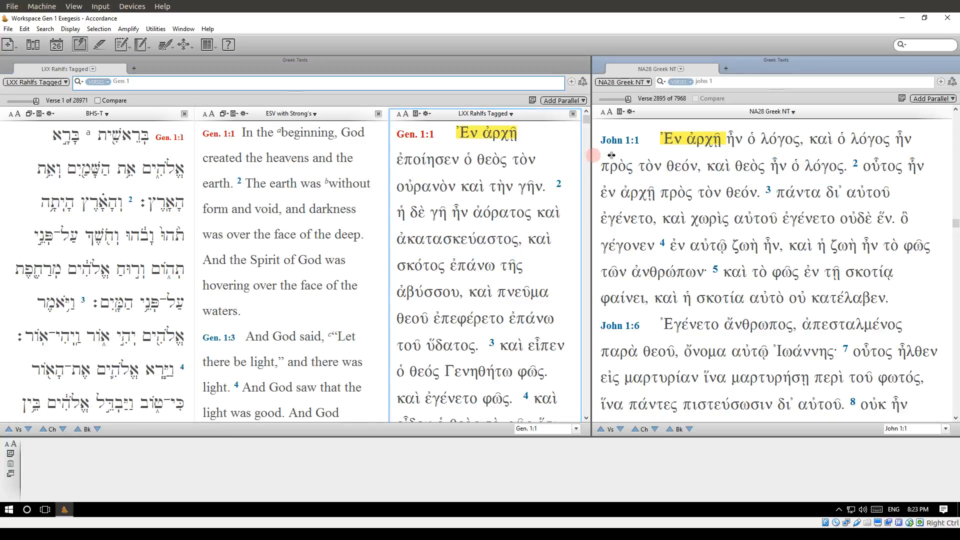
{"action": "left_click_drag", "start_coordinate": [594, 156], "coordinate": [645, 157]}
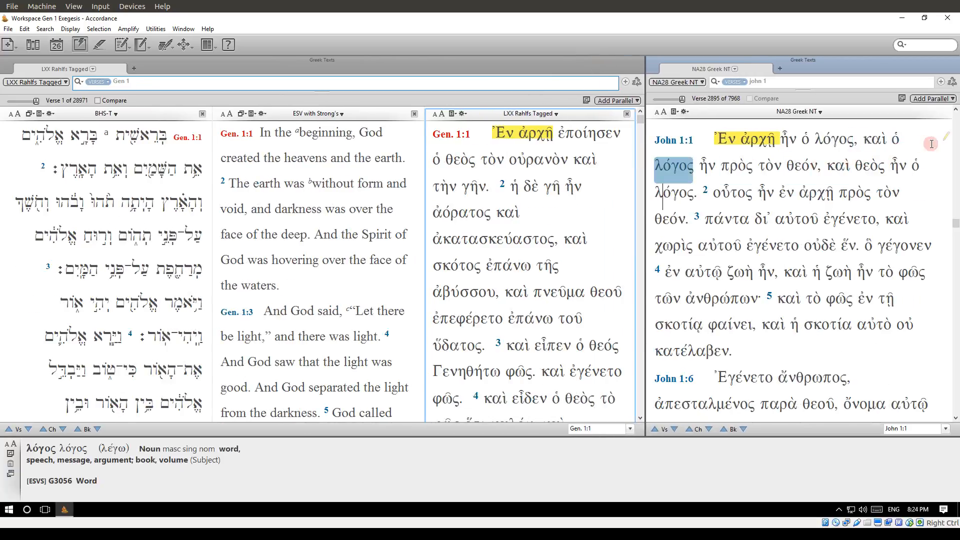
{"action": "left_click", "coordinate": [946, 138]}
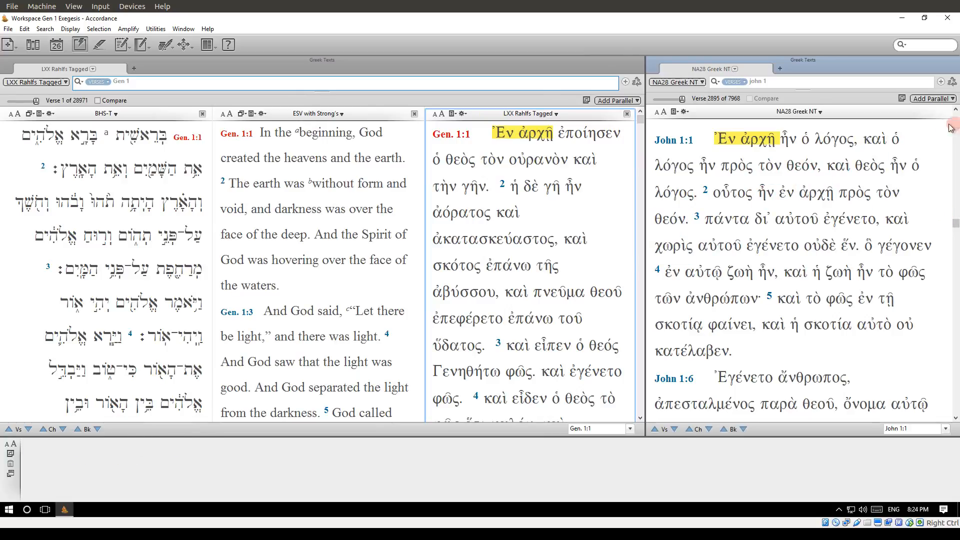
{"action": "left_click", "coordinate": [946, 138]}
{"action": "left_click", "coordinate": [801, 179]}
Create a new user notes file named "exegetical observations".
{"action": "left_click", "coordinate": [124, 48]}
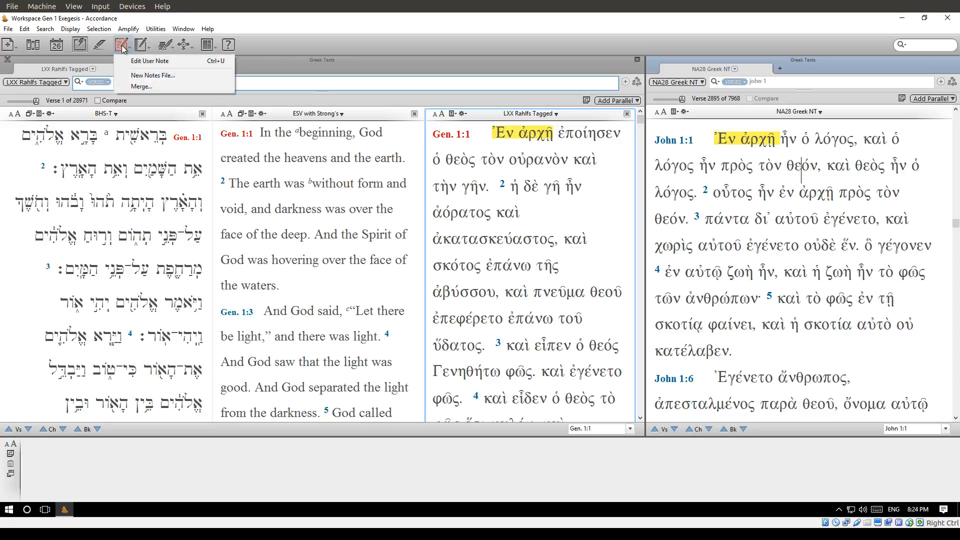
{"action": "left_click", "coordinate": [148, 76]}
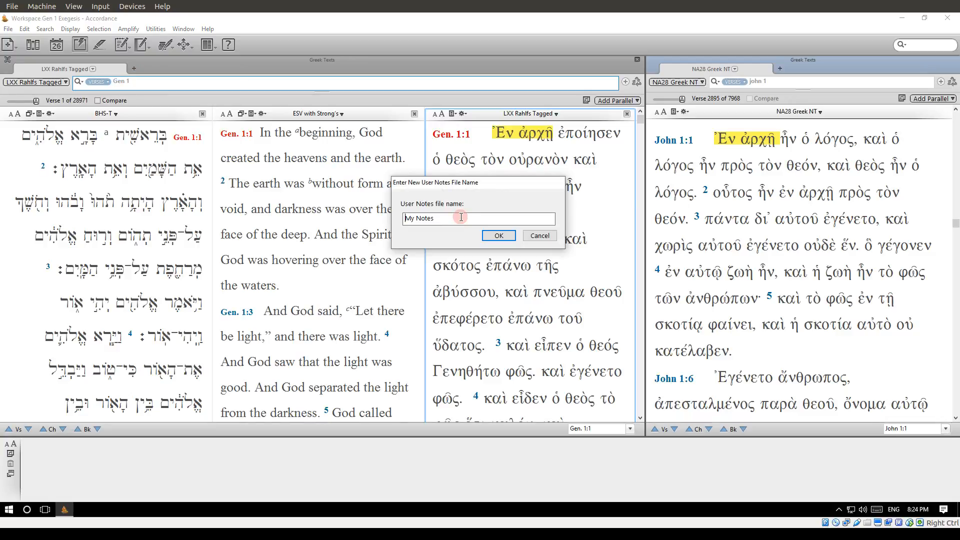
{"action": "left_click_drag", "start_coordinate": [461, 217], "coordinate": [394, 221]}
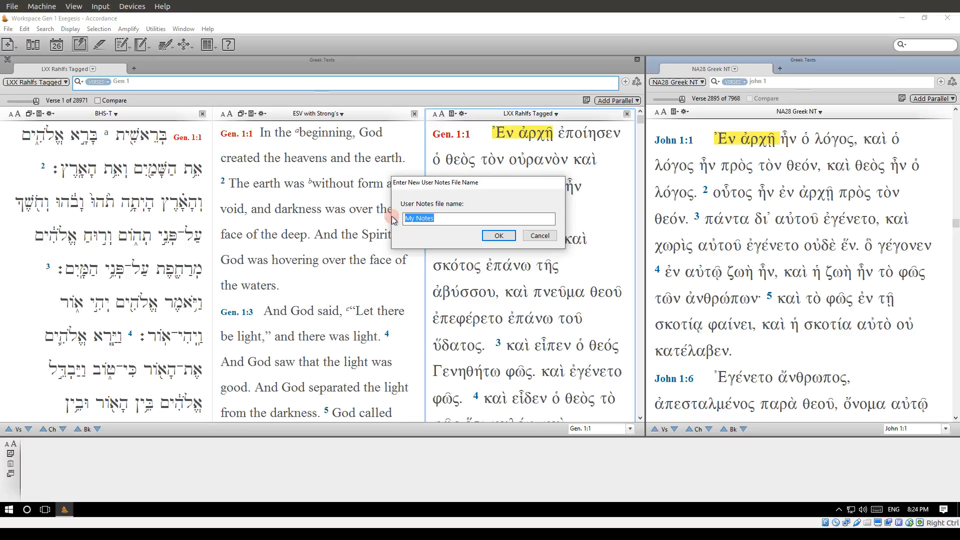
{"action": "type", "text": "exegetical"}
{"action": "left_click", "coordinate": [498, 235]}
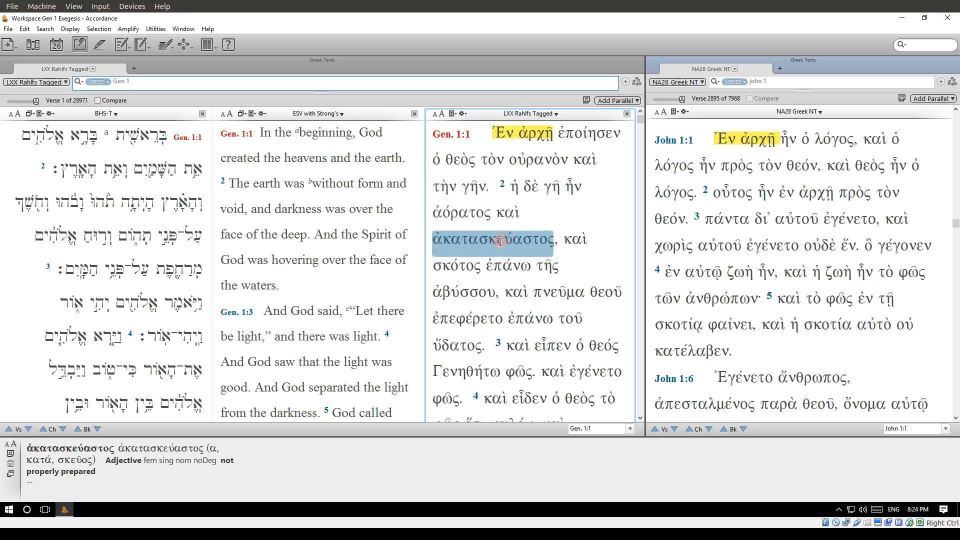
Show the library and locate the "exegetical observations" file under My Notes.
{"action": "left_click", "coordinate": [33, 46]}
{"action": "scroll", "coordinate": [119, 335], "scroll_direction": "down", "scroll_amount": 5}
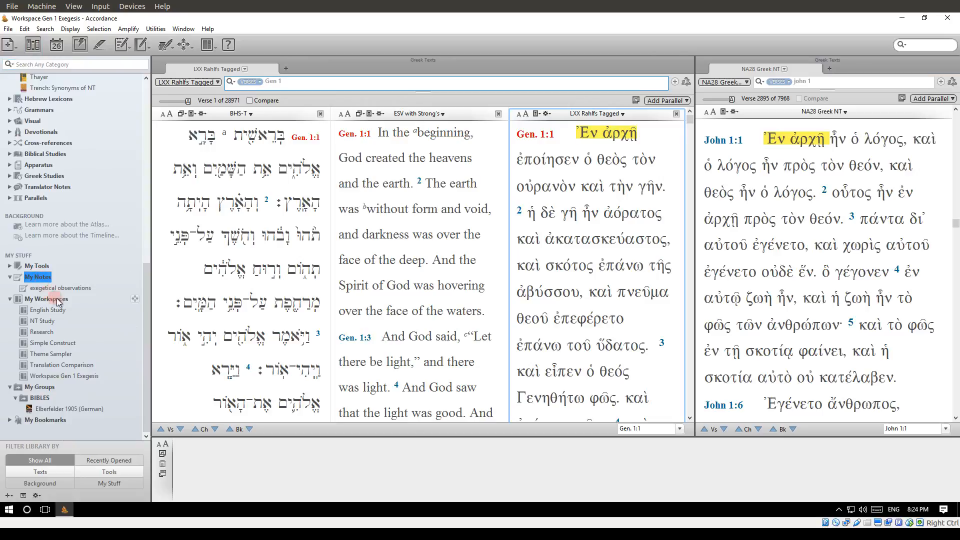
{"action": "left_click", "coordinate": [30, 289]}
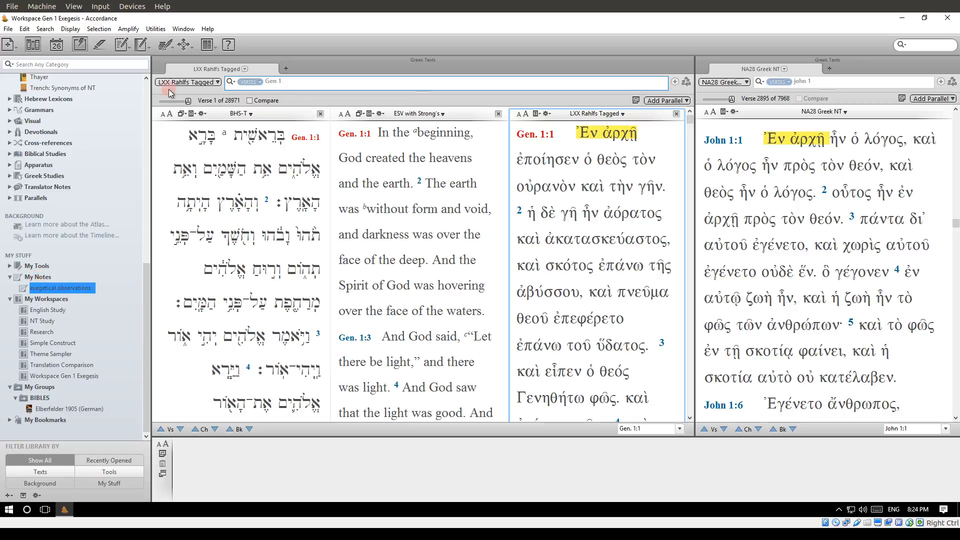
{"action": "left_click", "coordinate": [125, 46]}
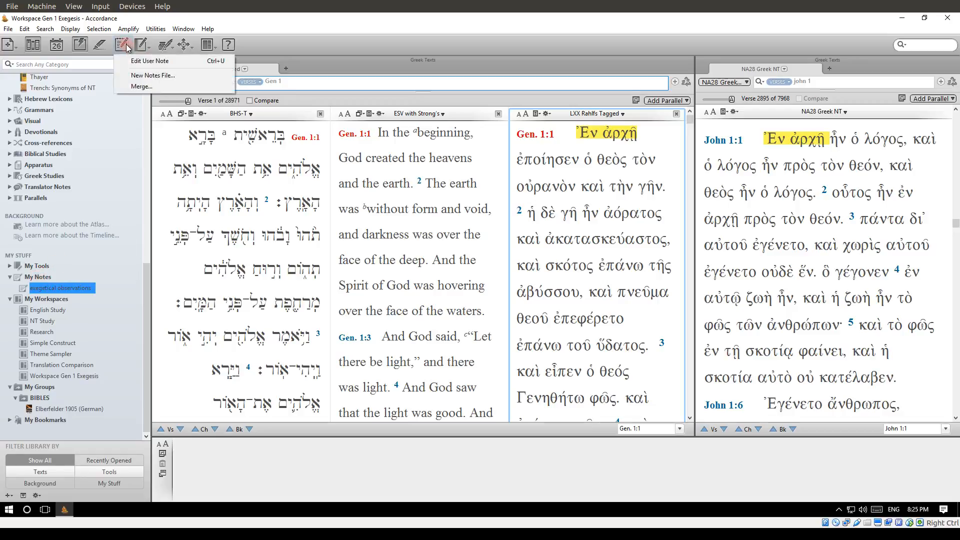
{"action": "left_click", "coordinate": [143, 78]}
{"action": "left_click", "coordinate": [530, 308]}
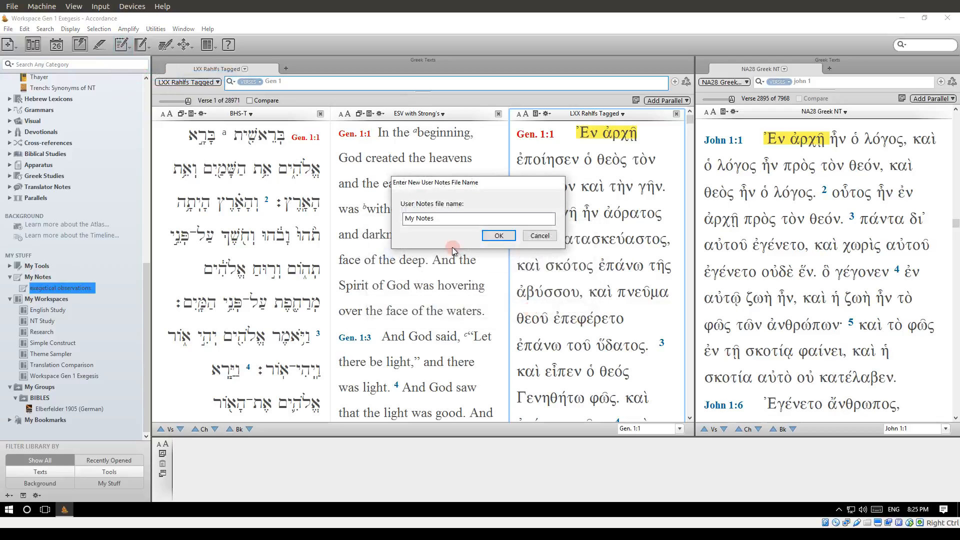
{"action": "left_click", "coordinate": [540, 236]}
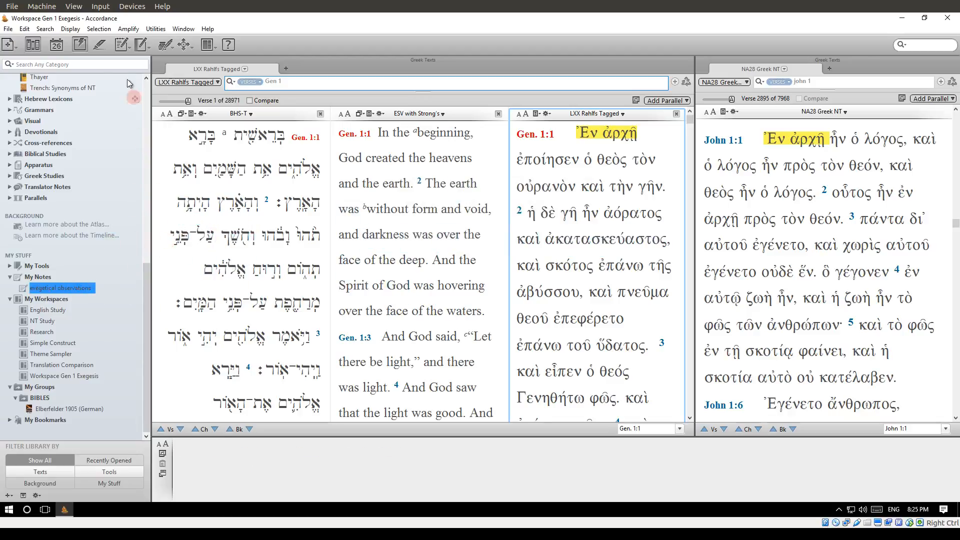
Open a user note for John 1:1 and write "The beginning of John's gospel starts with the prep-phrase as the GT of Gen 1:1.".
{"action": "left_click", "coordinate": [32, 45]}
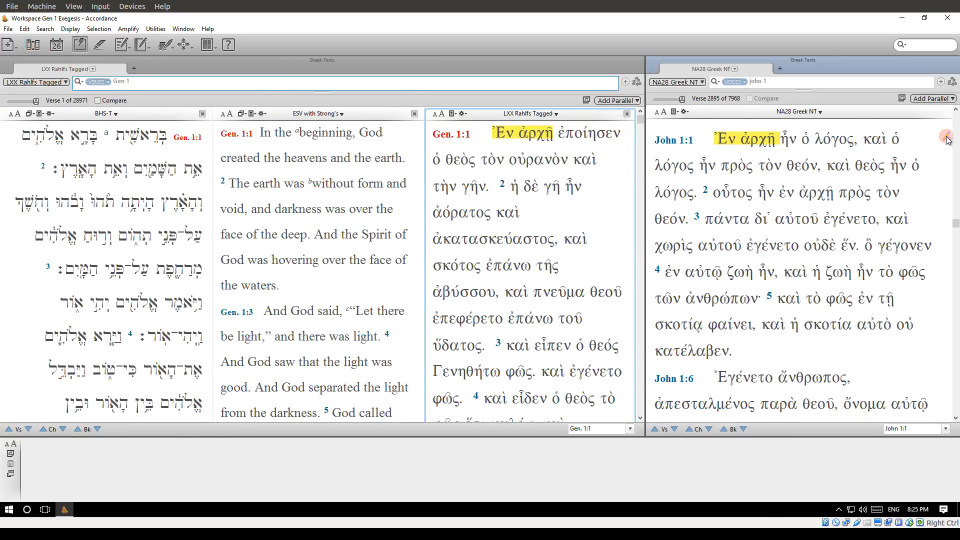
{"action": "left_click", "coordinate": [947, 137]}
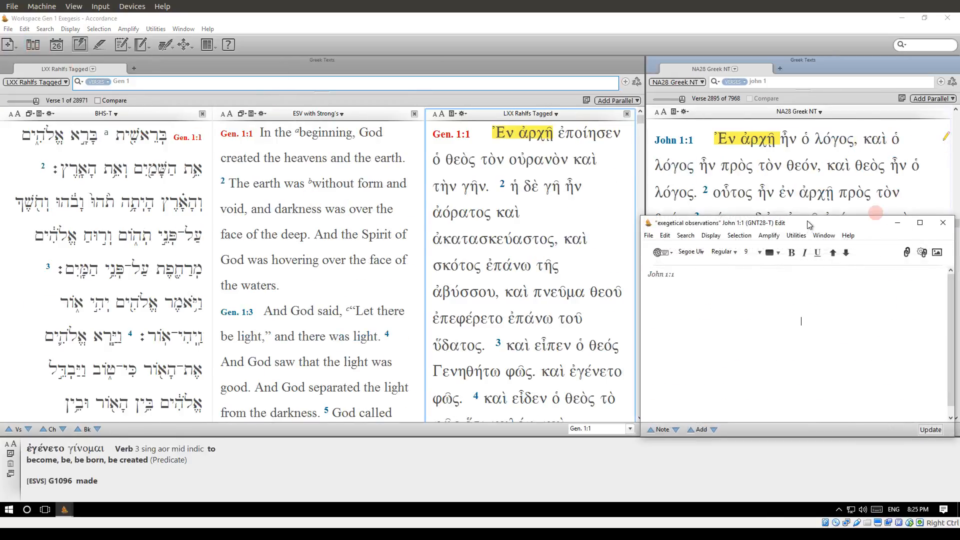
{"action": "left_click_drag", "start_coordinate": [810, 225], "coordinate": [603, 166]}
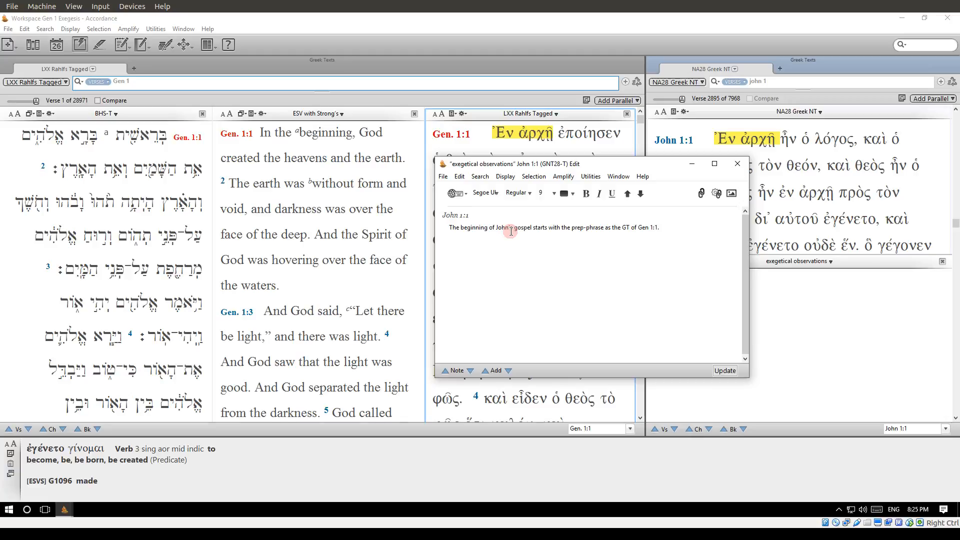
Add two lines labelled "NA:" and "GT:" below the opening sentence of the John 1:1 note.
{"action": "key", "text": "Return"}
{"action": "type", "text": "NA:"}
{"action": "key", "text": "Return"}
{"action": "type", "text": "GT:"}
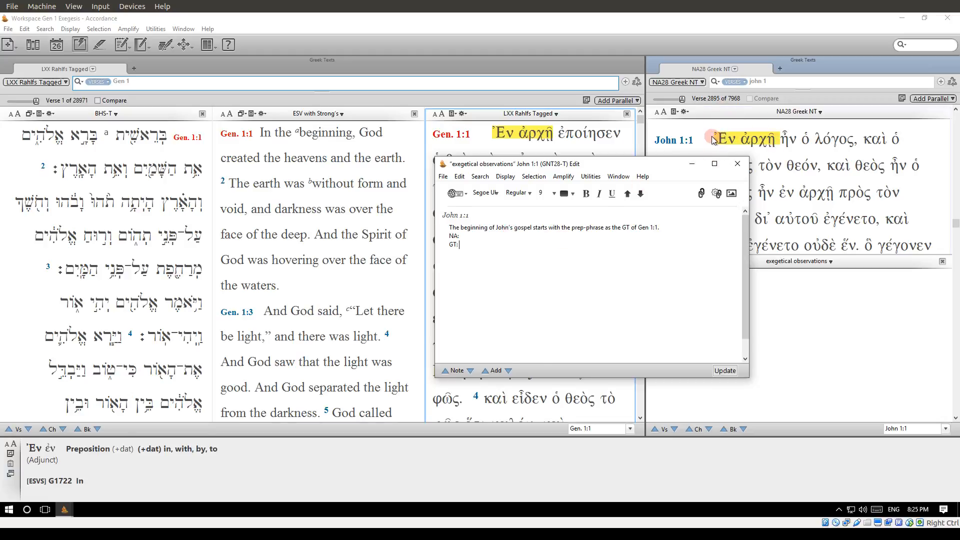
Copy "Ἐν ἀρχῇ ἦν ὁ λόγος" from John 1:1 in the NA28 Greek NT into the note's "NA:" line.
{"action": "left_click_drag", "start_coordinate": [717, 139], "coordinate": [850, 146]}
{"action": "key", "text": "ctrl+c"}
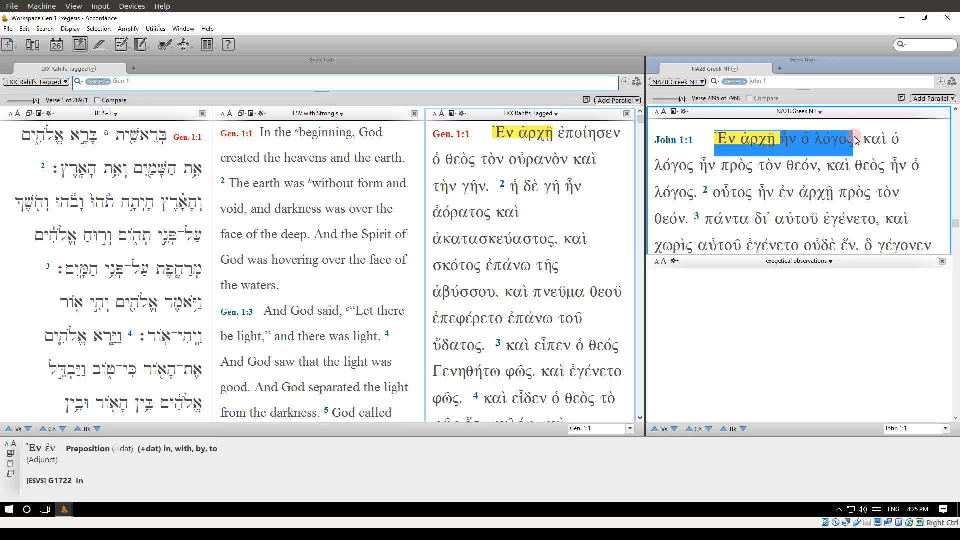
{"action": "key", "text": "alt+Tab"}
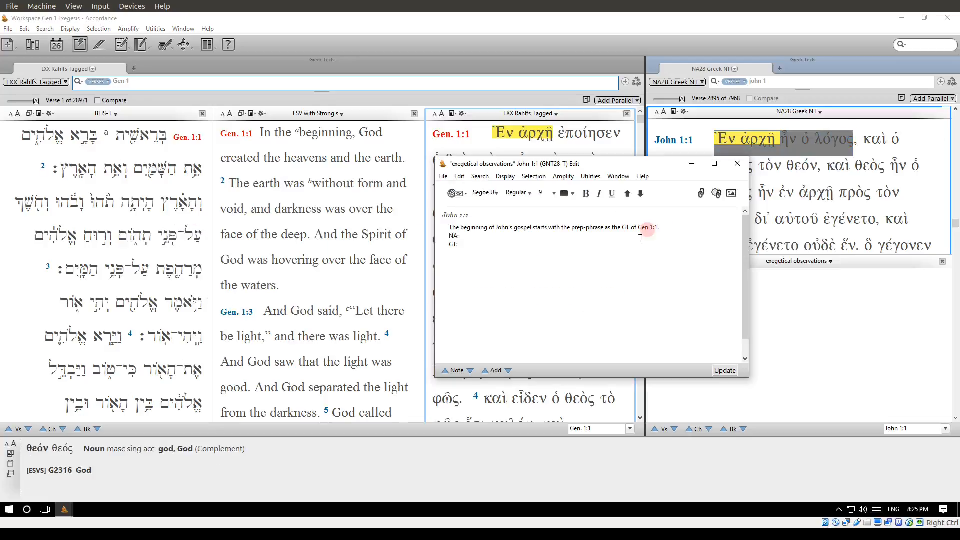
{"action": "left_click", "coordinate": [488, 236]}
{"action": "key", "text": "ctrl+v"}
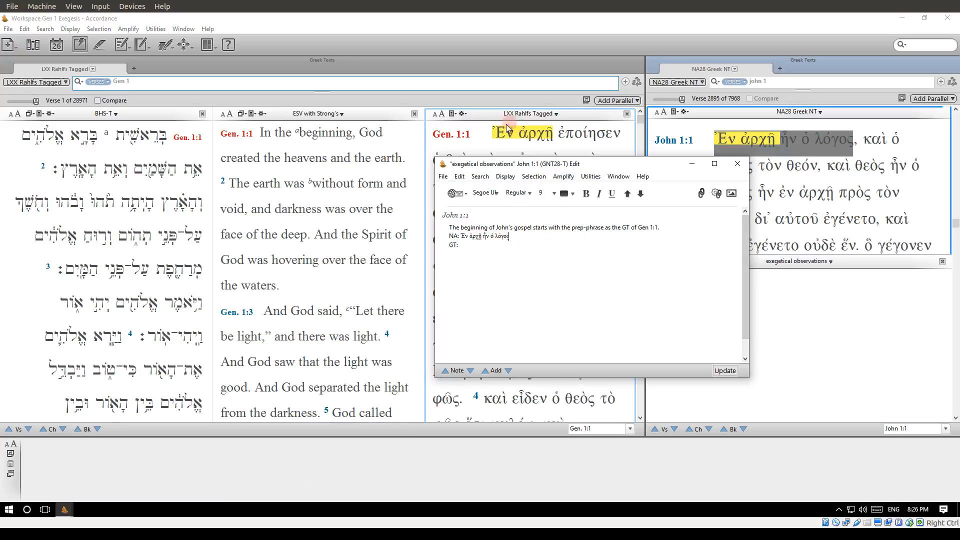
Copy the full Greek text of Gen 1:1 from LXX Rahlfs Tagged into the note's "GT:" line.
{"action": "left_click", "coordinate": [491, 131]}
{"action": "left_click_drag", "start_coordinate": [490, 131], "coordinate": [489, 192]}
{"action": "key", "text": "alt+Tab"}
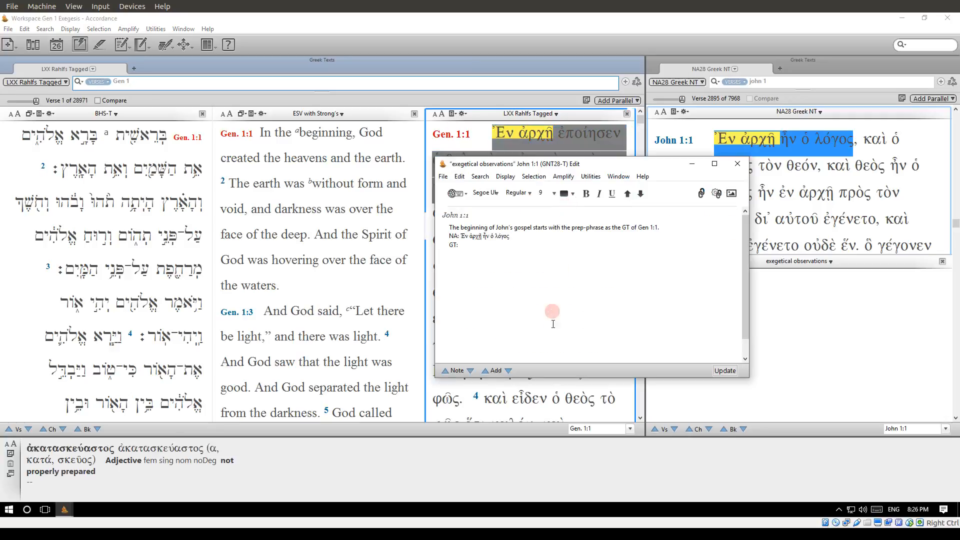
{"action": "type", "text": "Ἐν ἀρχῇ ἐποίησεν ὁ θεὸς τὸν οὐρανὸν καὶ τὴν γῆν."}
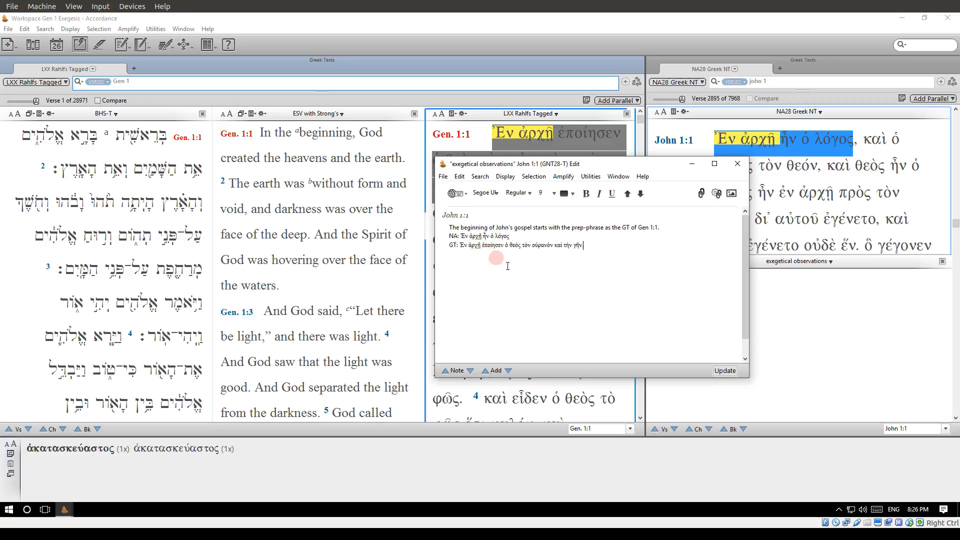
Format all the text of the John 1:1 note in Times New Roman at size 12.
{"action": "key", "text": "ctrl+a"}
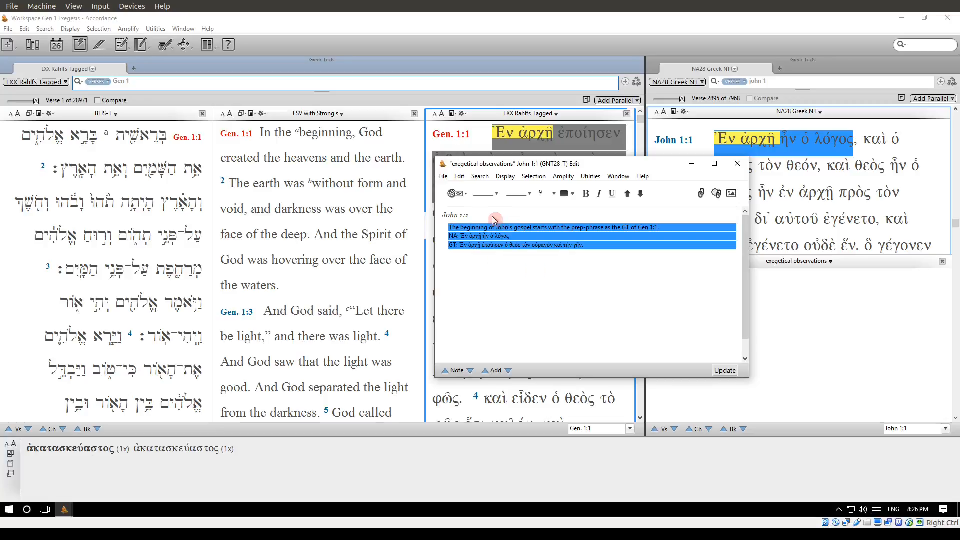
{"action": "left_click", "coordinate": [485, 193]}
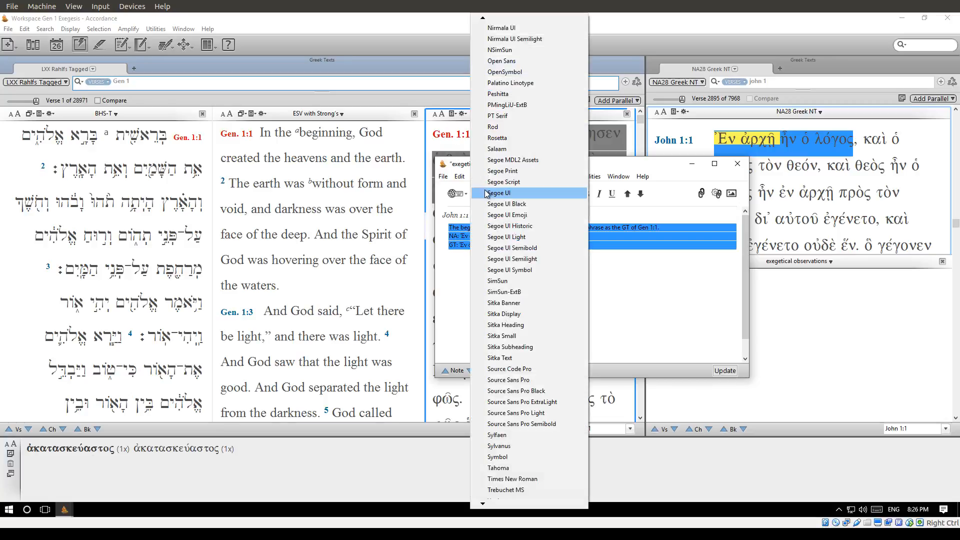
{"action": "left_click", "coordinate": [512, 479]}
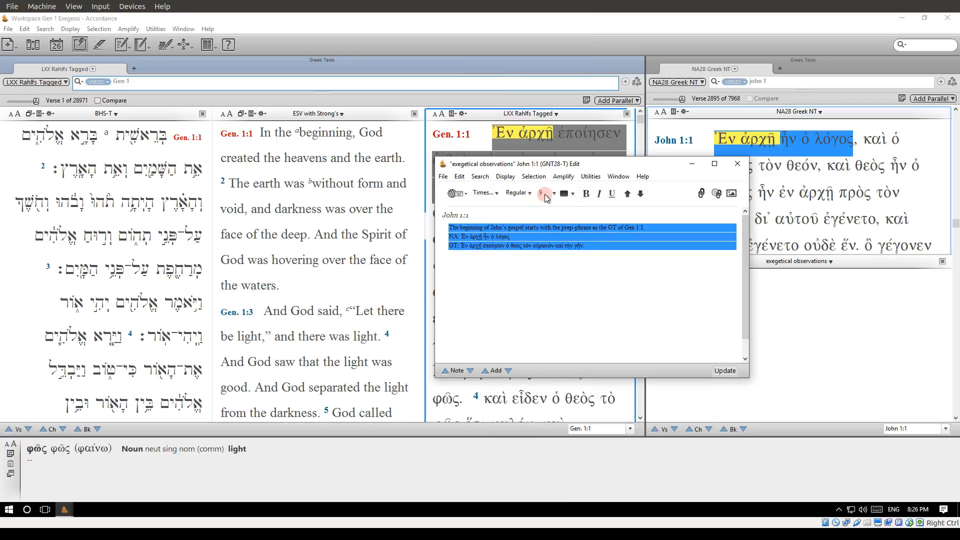
{"action": "left_click", "coordinate": [550, 194]}
{"action": "left_click", "coordinate": [553, 238]}
{"action": "left_click", "coordinate": [606, 294]}
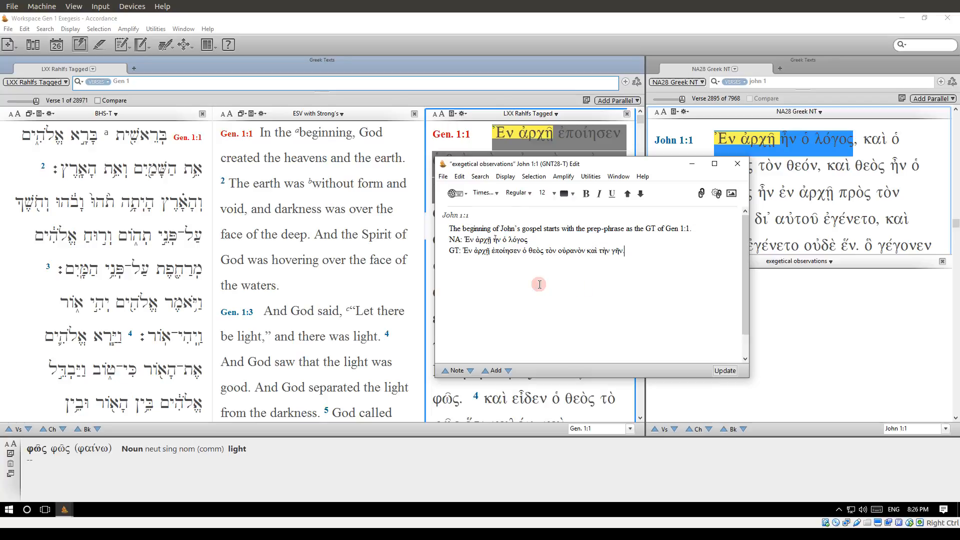
Close the John 1:1 note editor, hide the "exegetical observations" pane, and clear the selections in both Greek texts.
{"action": "left_click", "coordinate": [737, 163]}
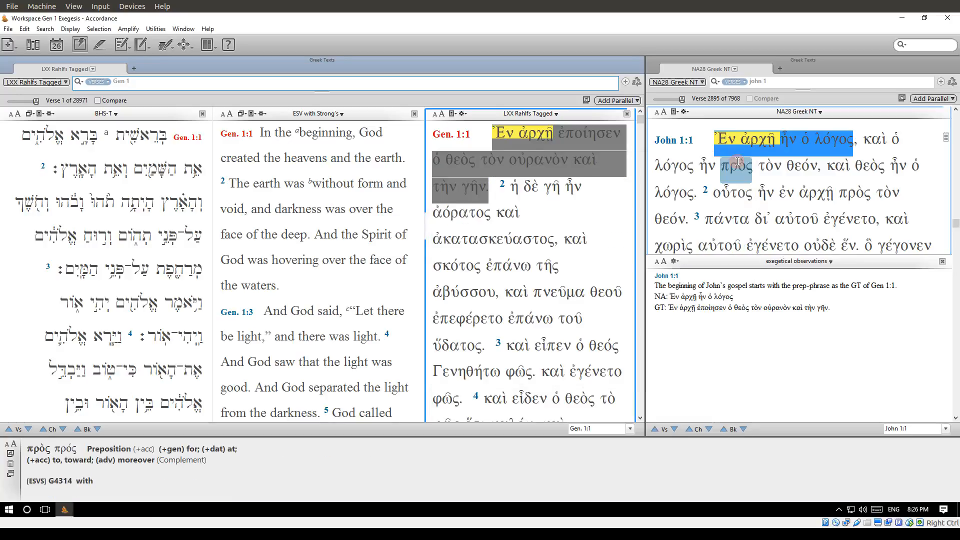
{"action": "left_click", "coordinate": [942, 261]}
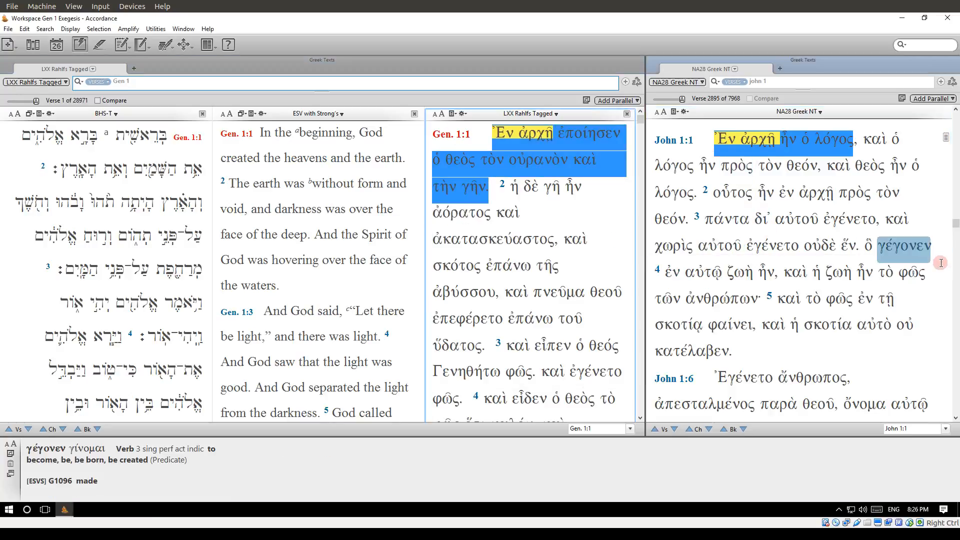
{"action": "left_click", "coordinate": [750, 140]}
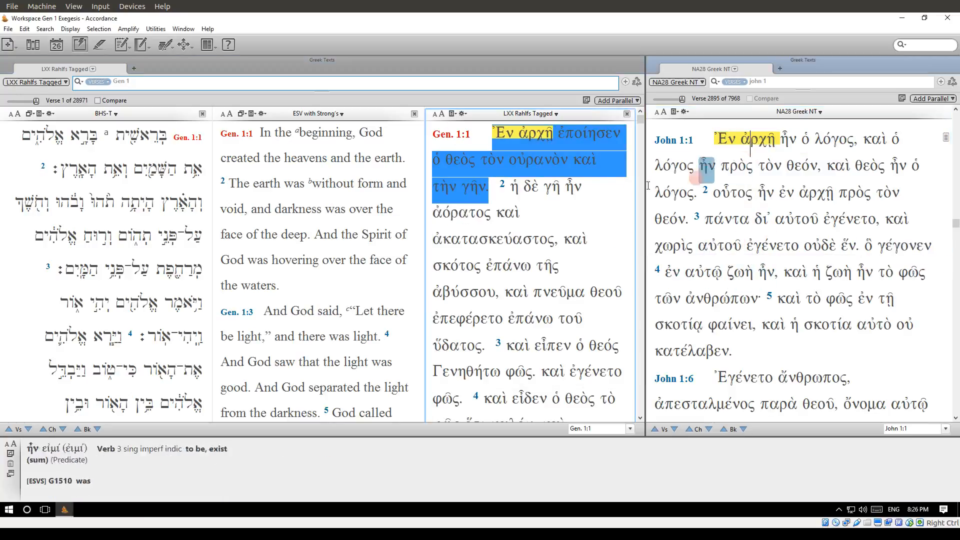
{"action": "left_click", "coordinate": [573, 185]}
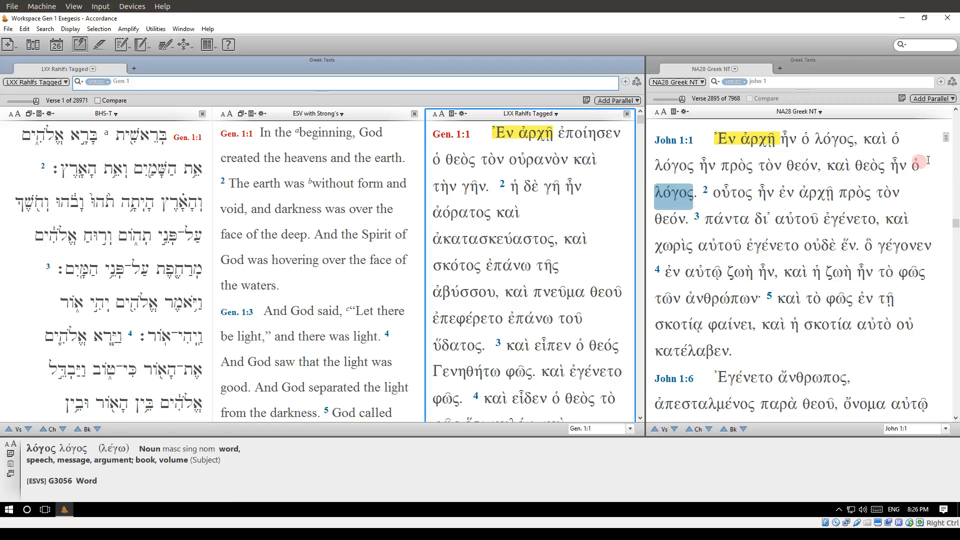
View the John 1:1 note through its marker beside the NA28 text, and close the notes pane again.
{"action": "mouse_move", "coordinate": [947, 137]}
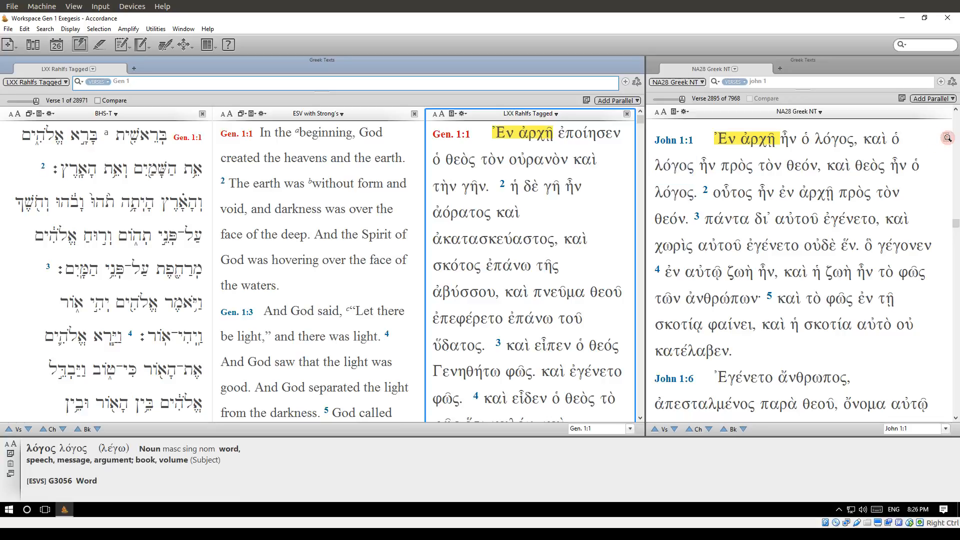
{"action": "left_click", "coordinate": [946, 137]}
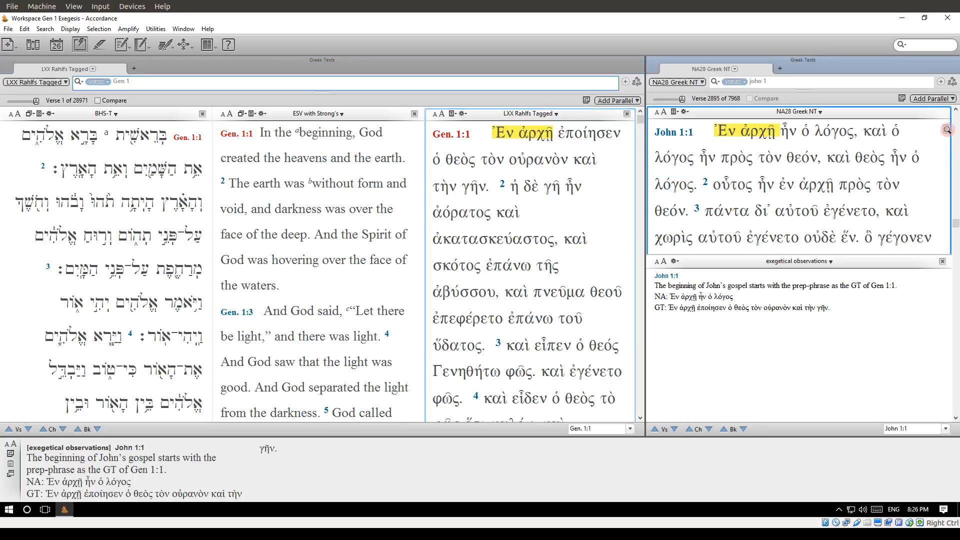
{"action": "left_click", "coordinate": [943, 261]}
Show the "exegetical observations" pane beneath the NA28 text, open the John 1:1 note for editing, and move and enlarge the editor window.
{"action": "mouse_move", "coordinate": [947, 130]}
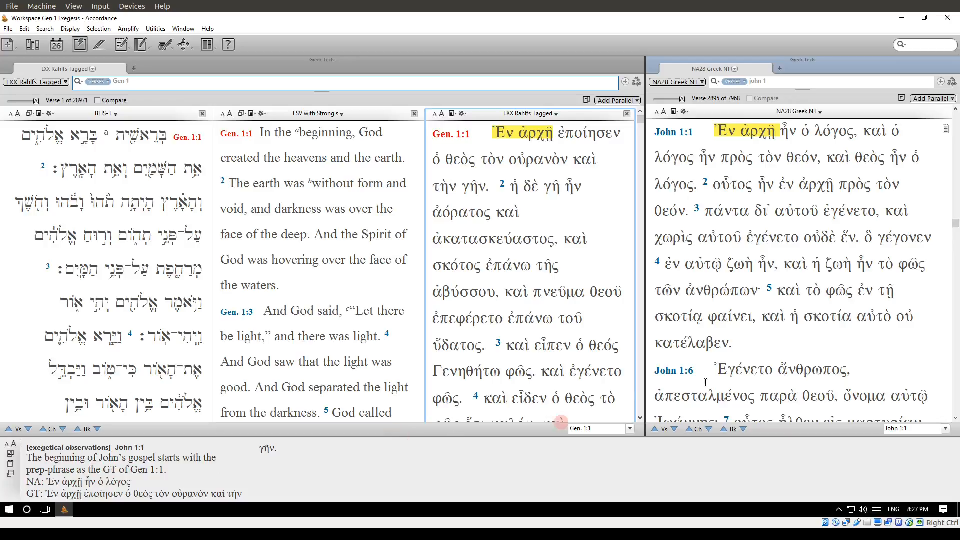
{"action": "mouse_move", "coordinate": [885, 185]}
{"action": "left_click", "coordinate": [947, 129]}
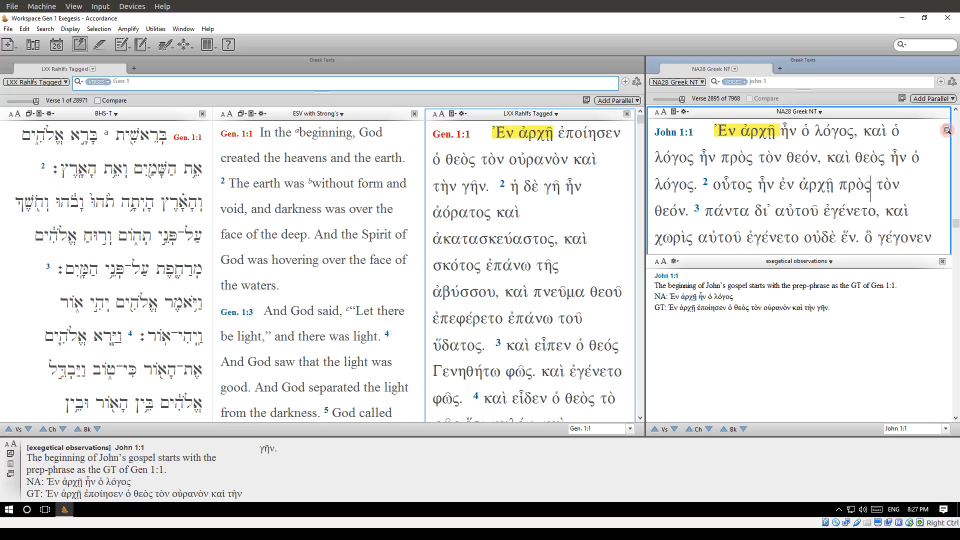
{"action": "left_click", "coordinate": [799, 344]}
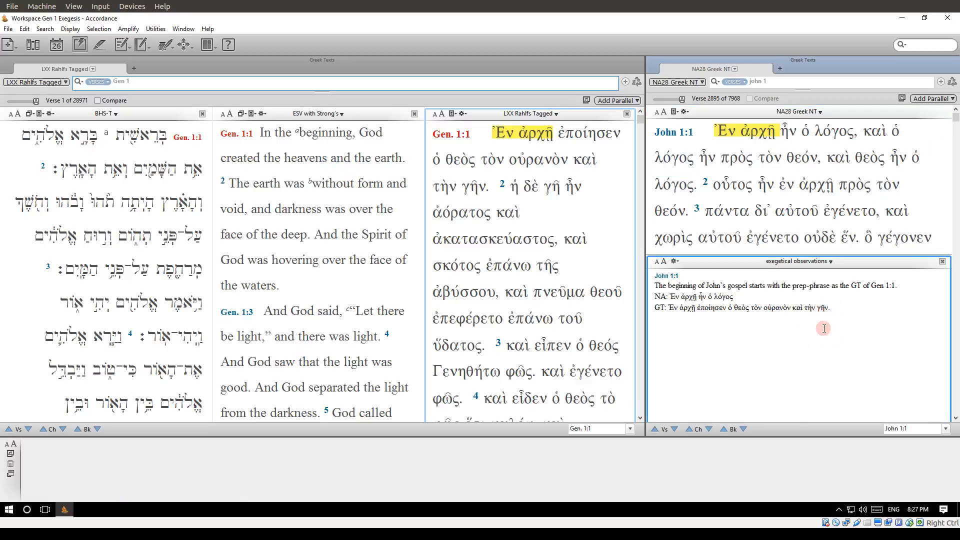
{"action": "double_click", "coordinate": [824, 328]}
{"action": "type", "text": "d"}
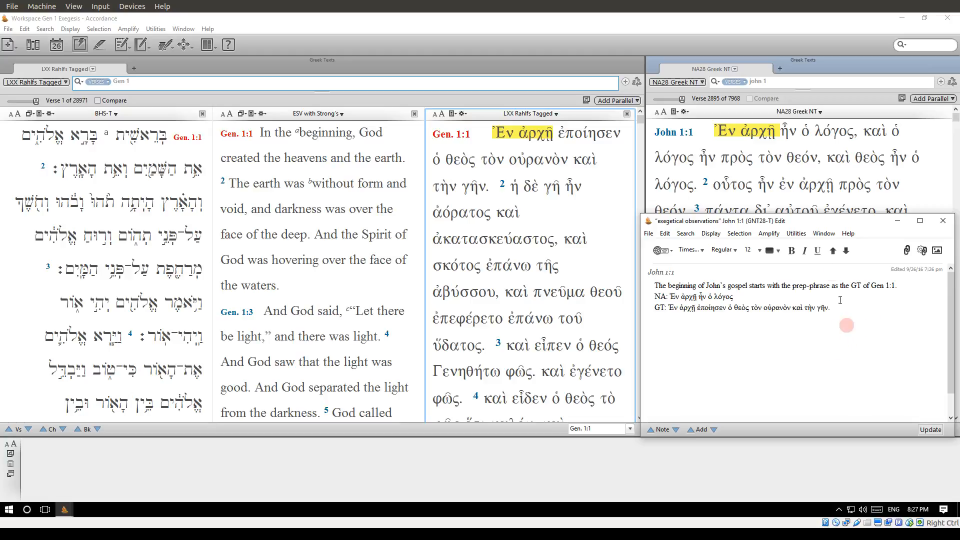
{"action": "left_click_drag", "start_coordinate": [840, 221], "coordinate": [518, 171]}
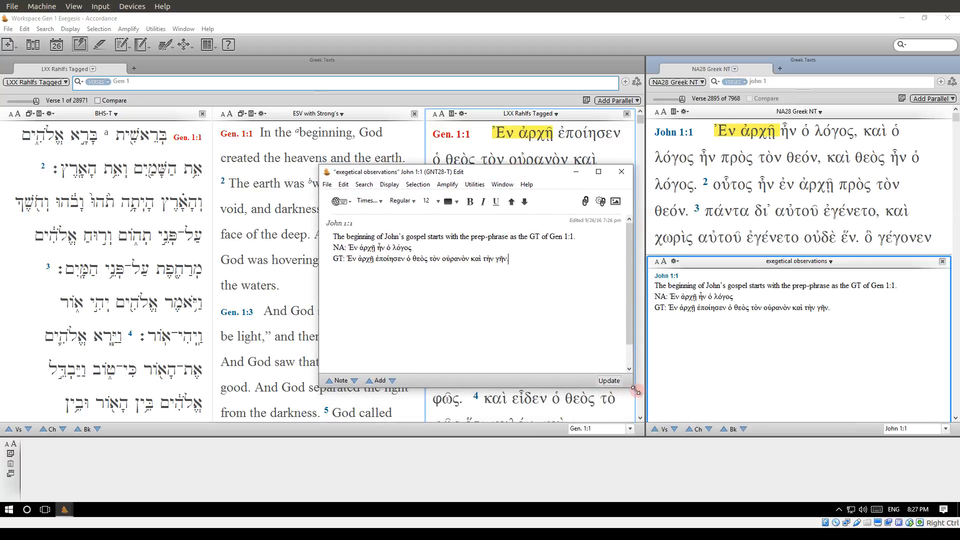
{"action": "left_click_drag", "start_coordinate": [634, 388], "coordinate": [651, 424]}
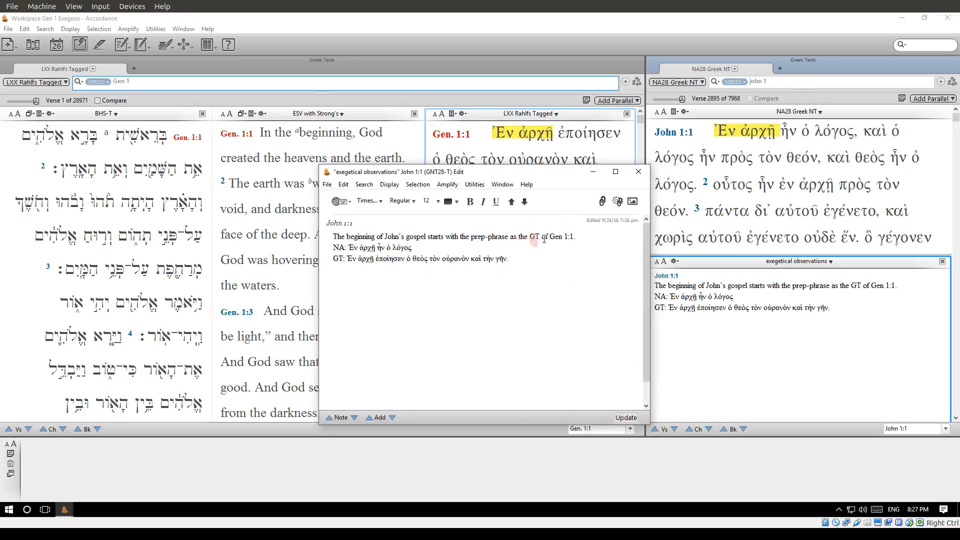
Turn the reference "Gen 1:1" in the John 1:1 note into a scripture hyperlink and close the note editor.
{"action": "left_click", "coordinate": [666, 262]}
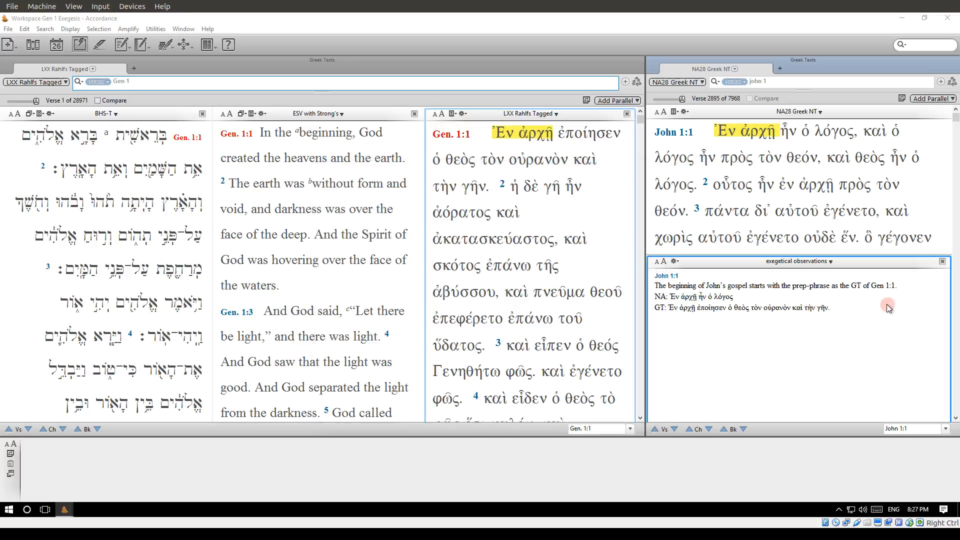
{"action": "key", "text": "alt+Tab"}
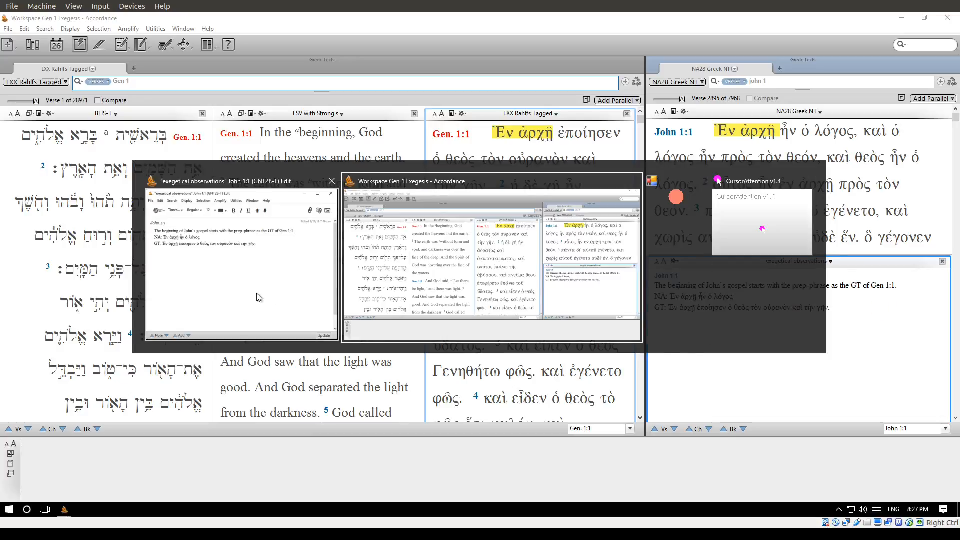
{"action": "key", "text": "alt+Tab"}
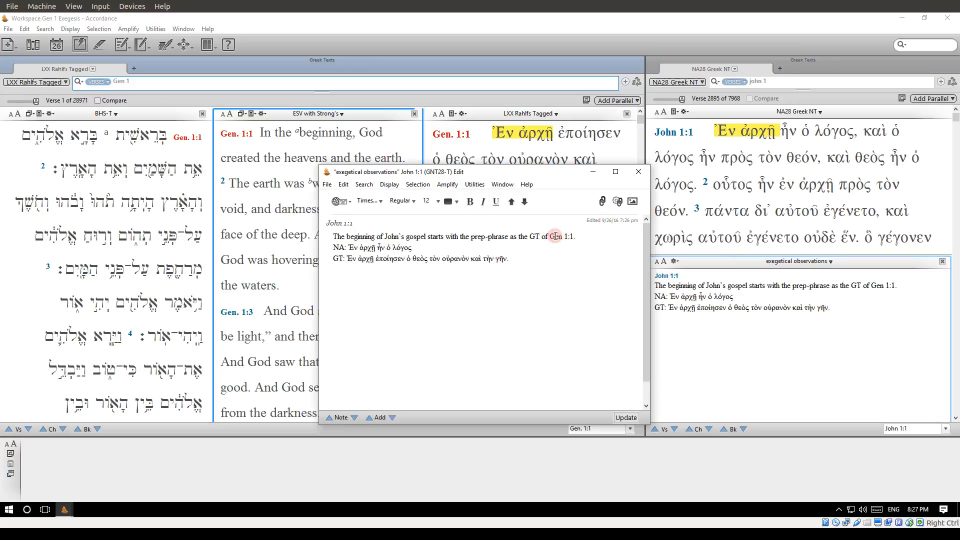
{"action": "left_click", "coordinate": [618, 203]}
{"action": "left_click", "coordinate": [639, 172]}
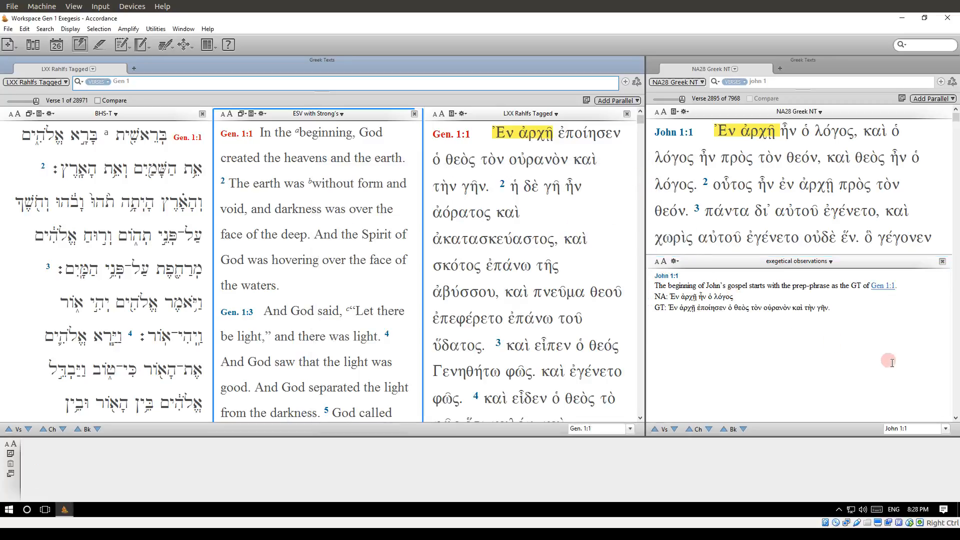
In the user notes display preferences, set the hypertext text to ESV with Strong's and the alternate text to NRSV with Strong's.
{"action": "mouse_move", "coordinate": [884, 286]}
{"action": "left_click", "coordinate": [24, 29]}
{"action": "left_click", "coordinate": [55, 147]}
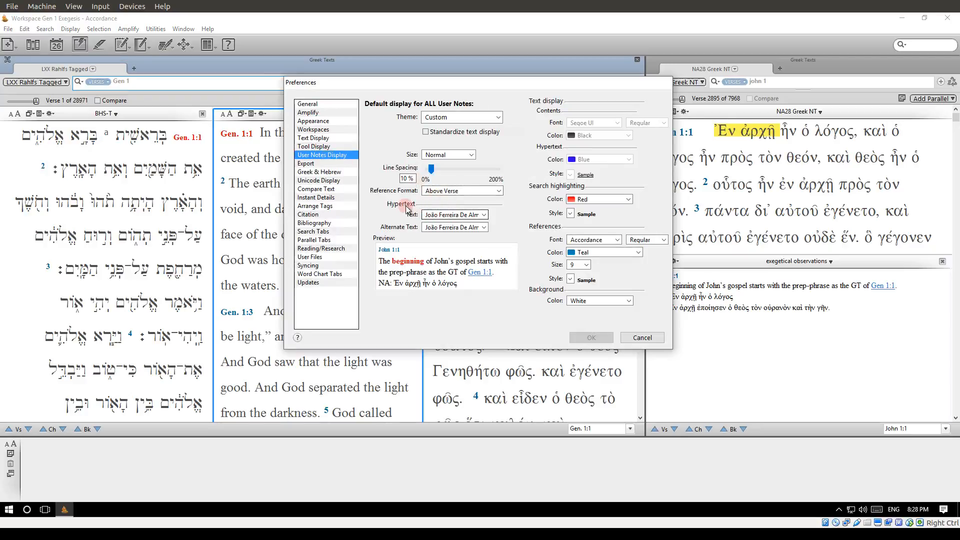
{"action": "left_click", "coordinate": [444, 215]}
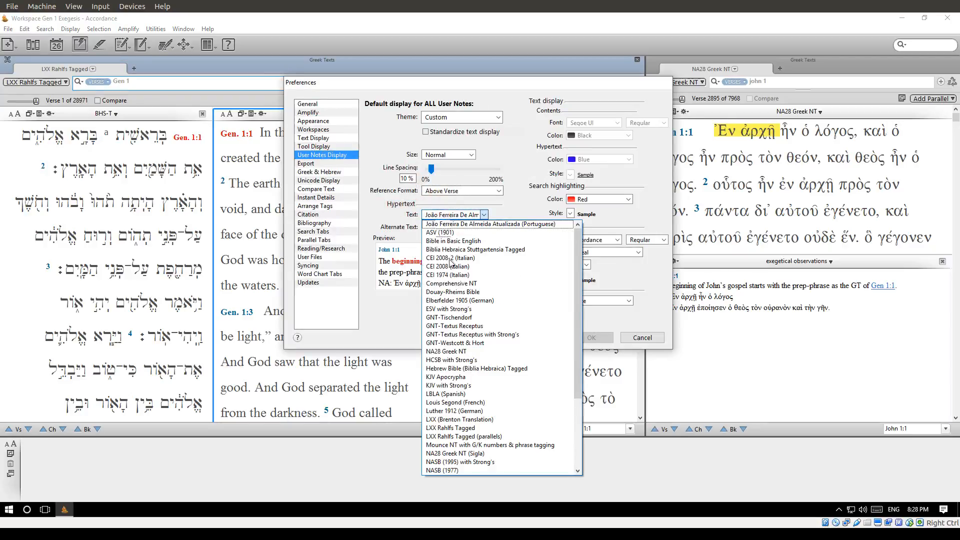
{"action": "left_click", "coordinate": [471, 310]}
{"action": "left_click", "coordinate": [453, 227]}
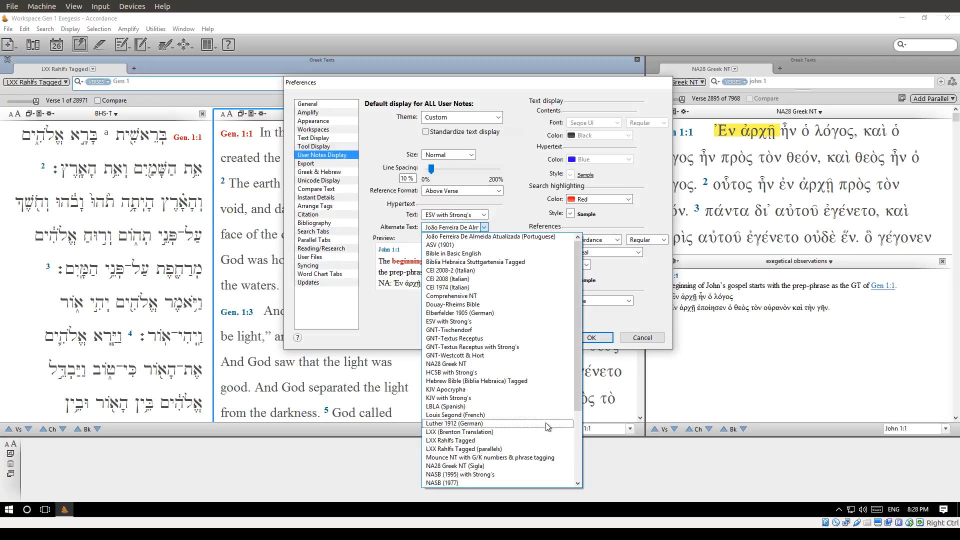
{"action": "scroll", "coordinate": [579, 443], "scroll_direction": "down", "scroll_amount": 4}
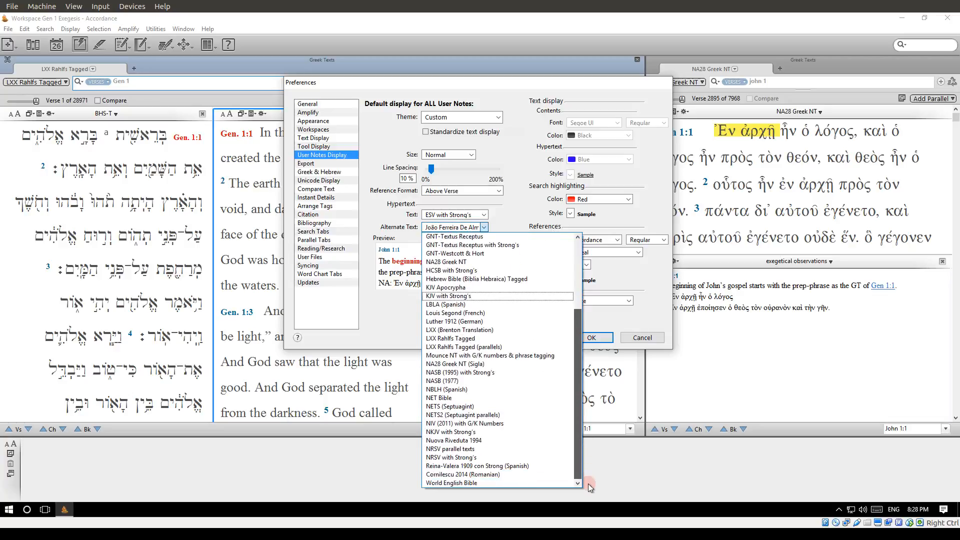
{"action": "left_click", "coordinate": [484, 456]}
{"action": "left_click", "coordinate": [589, 338]}
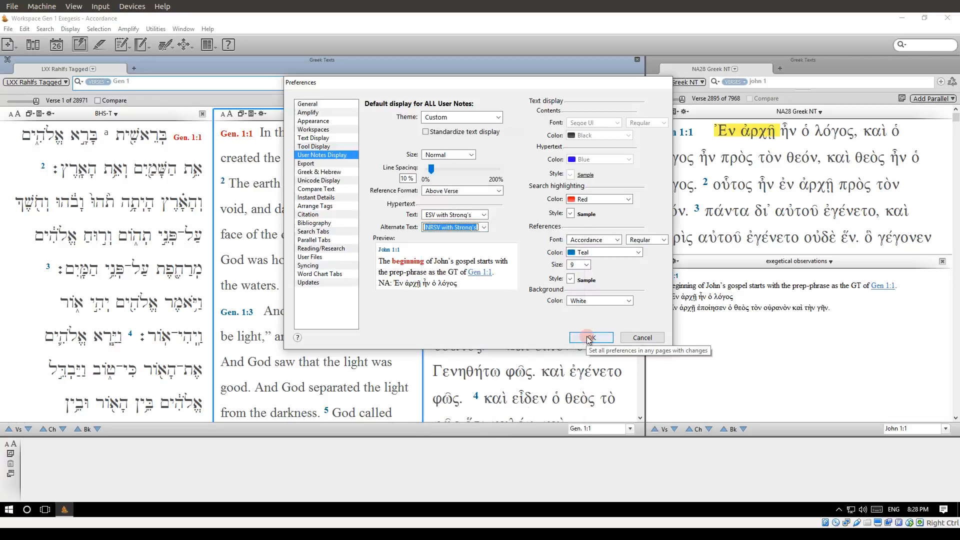
{"action": "left_click", "coordinate": [520, 301]}
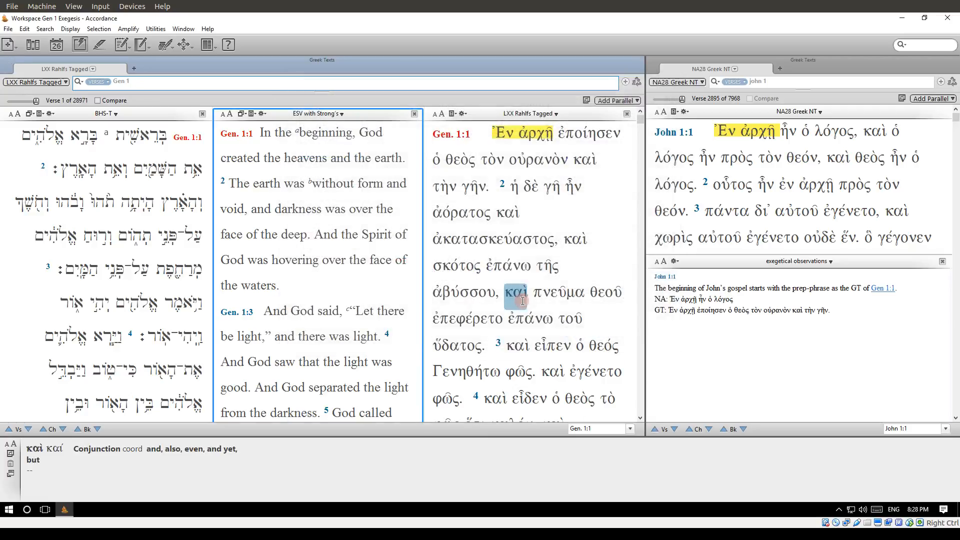
{"action": "left_click", "coordinate": [835, 358]}
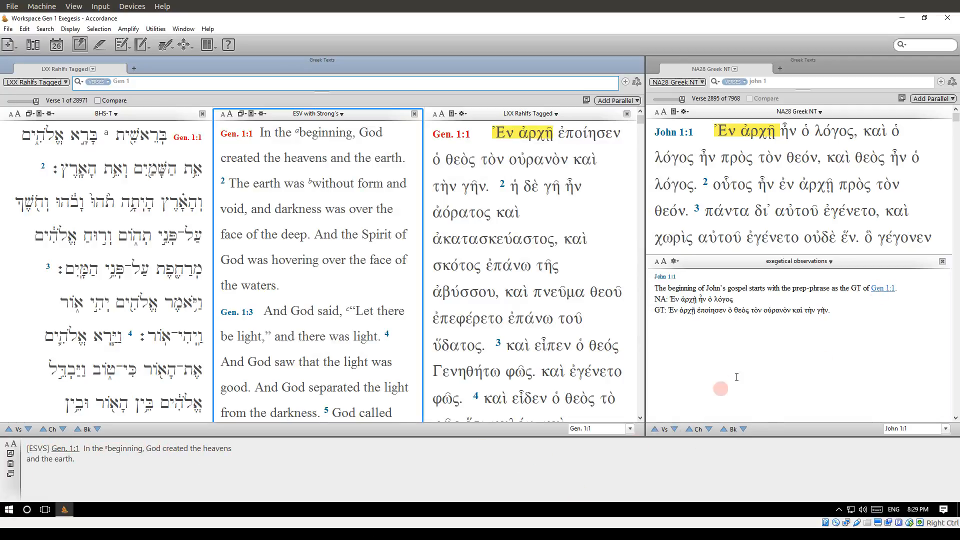
Reopen the John 1:1 note for editing, move its editor over the Genesis texts, and add a separate line reading "Jer 1:1, Psa 3.".
{"action": "left_click", "coordinate": [846, 314]}
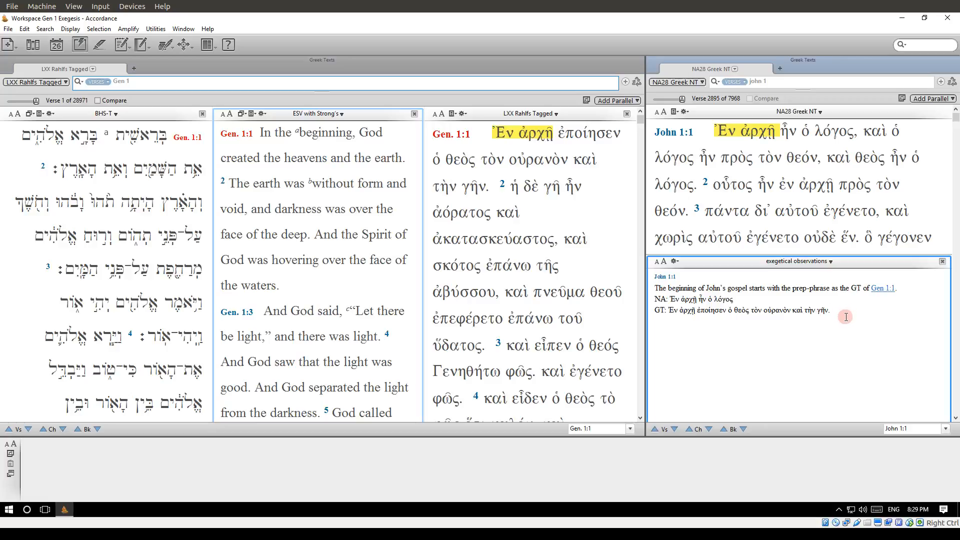
{"action": "type", "text": "d"}
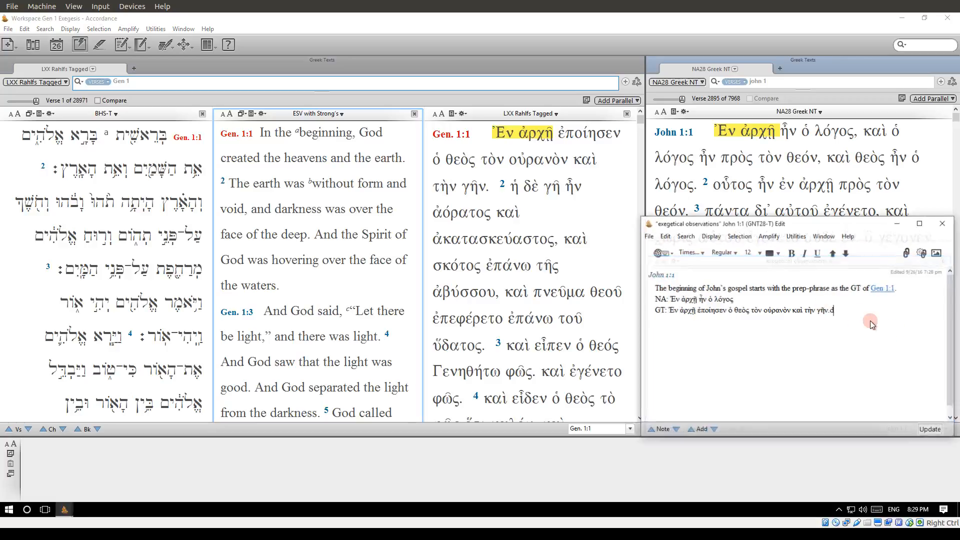
{"action": "left_click_drag", "start_coordinate": [826, 225], "coordinate": [429, 171]}
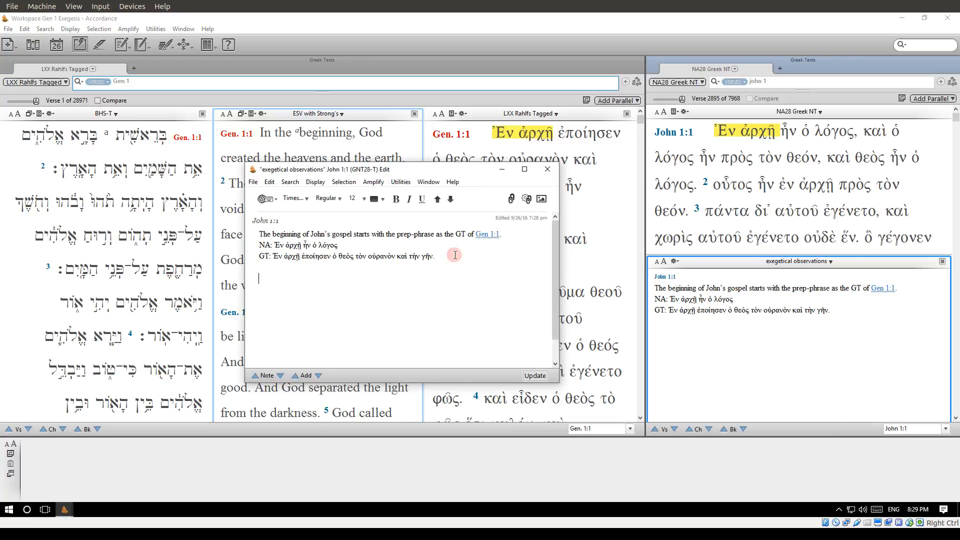
{"action": "key", "text": "Return"}
{"action": "key", "text": "Return"}
{"action": "type", "text": "Jer 1:1, Psa 3."}
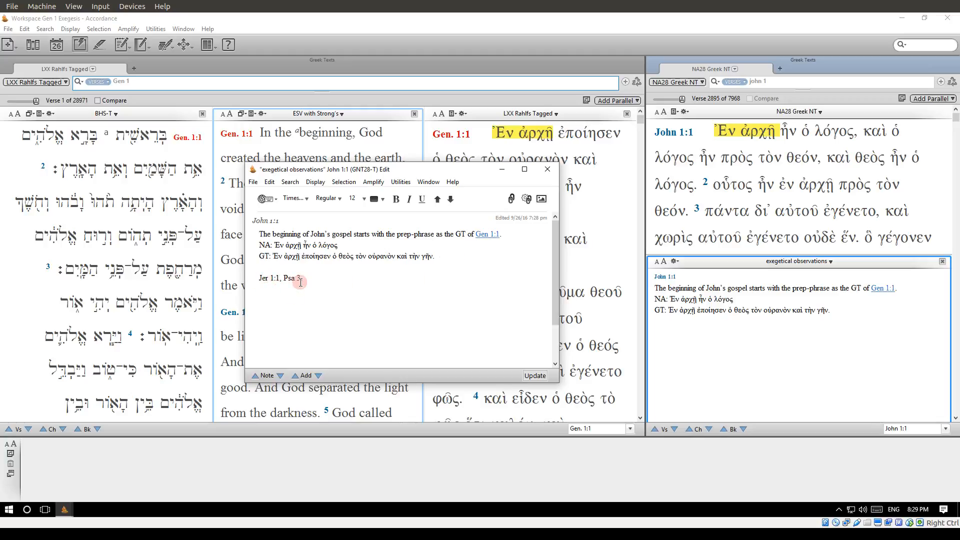
Automatically convert the references Jer 1:1 and Psa 3 in the note to scripture hyperlinks and close the editor.
{"action": "left_click", "coordinate": [527, 200]}
{"action": "left_click", "coordinate": [527, 151]}
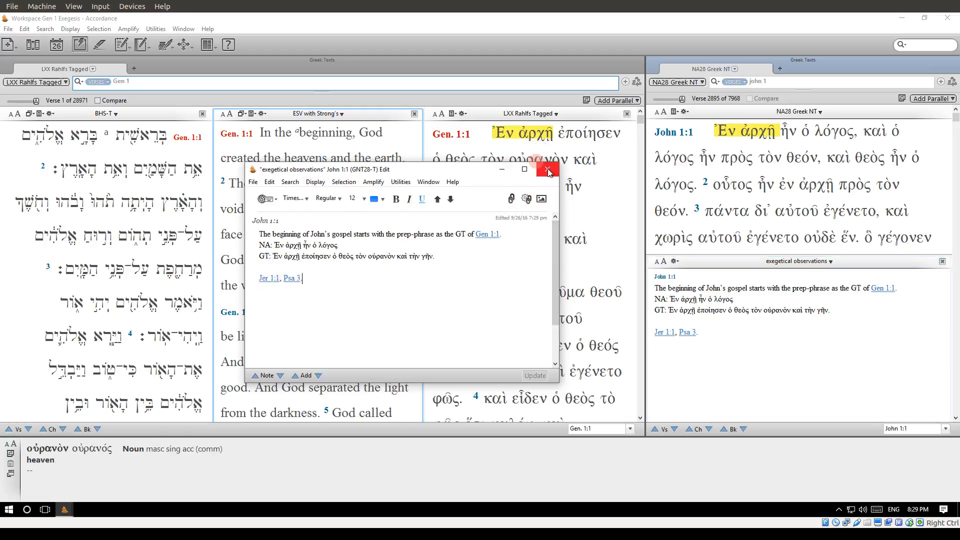
{"action": "left_click", "coordinate": [548, 169]}
Preview the verse text behind the Jer 1:1 and Psa 3 links in the John 1:1 note.
{"action": "left_click", "coordinate": [739, 375]}
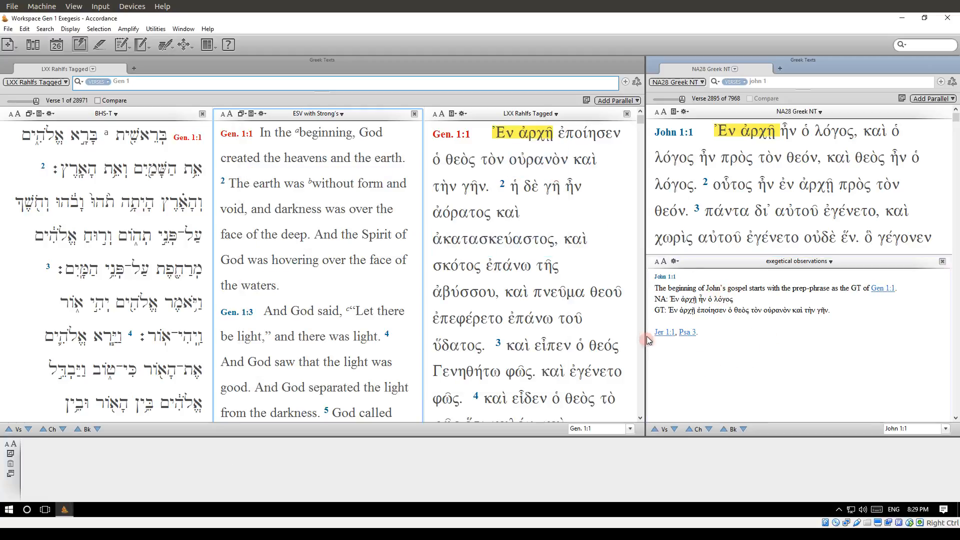
{"action": "mouse_move", "coordinate": [666, 332]}
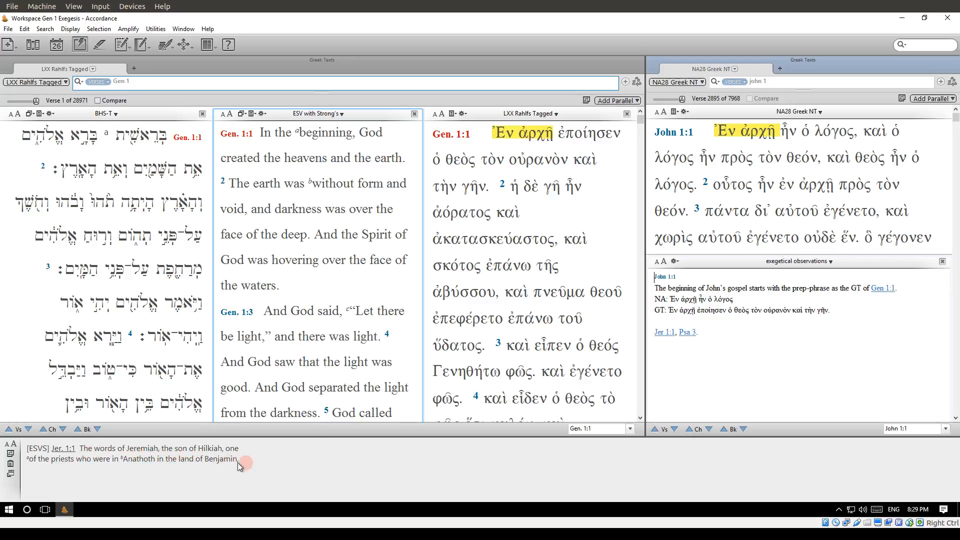
{"action": "mouse_move", "coordinate": [690, 332]}
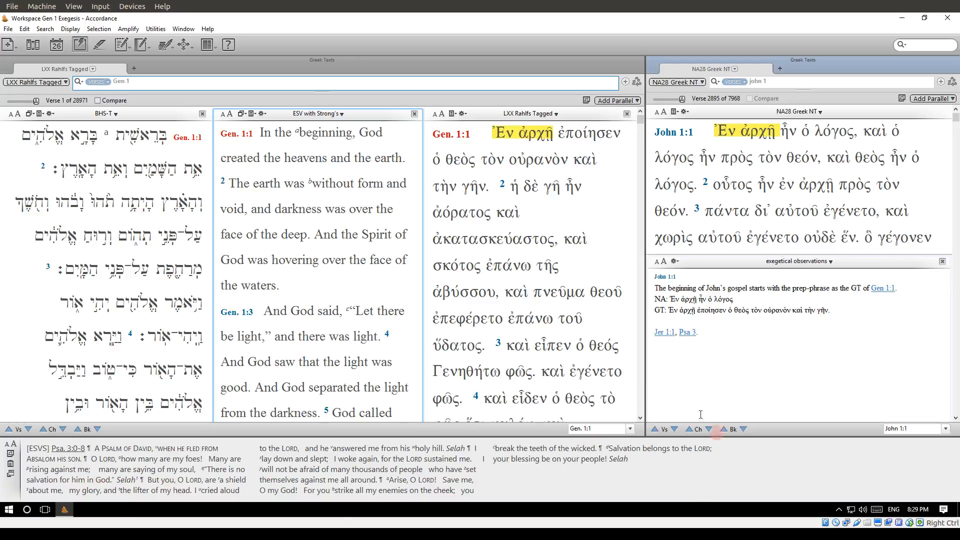
{"action": "left_click", "coordinate": [795, 382]}
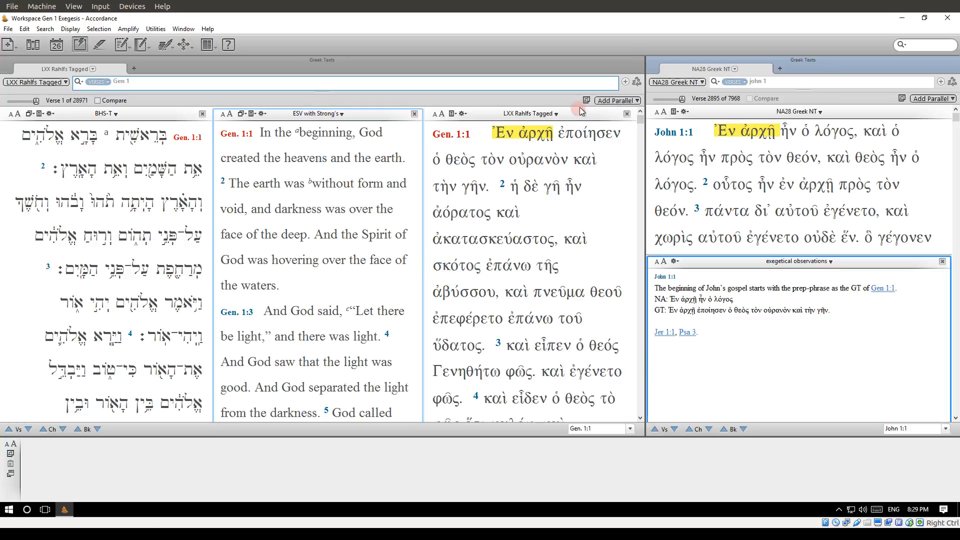
Open the Eerdmans Dictionary and place it in its own zone between the LXX and NA28 texts.
{"action": "left_click", "coordinate": [8, 44]}
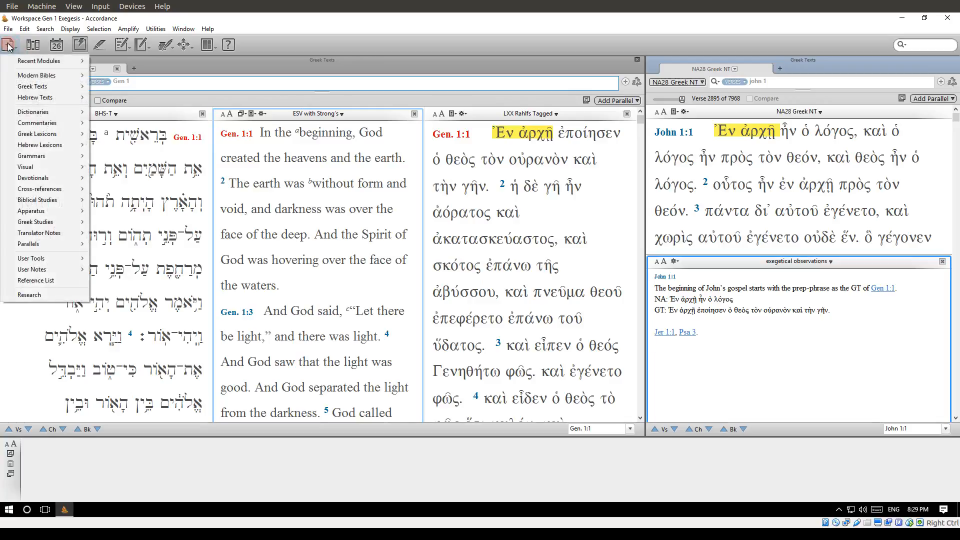
{"action": "mouse_move", "coordinate": [55, 111]}
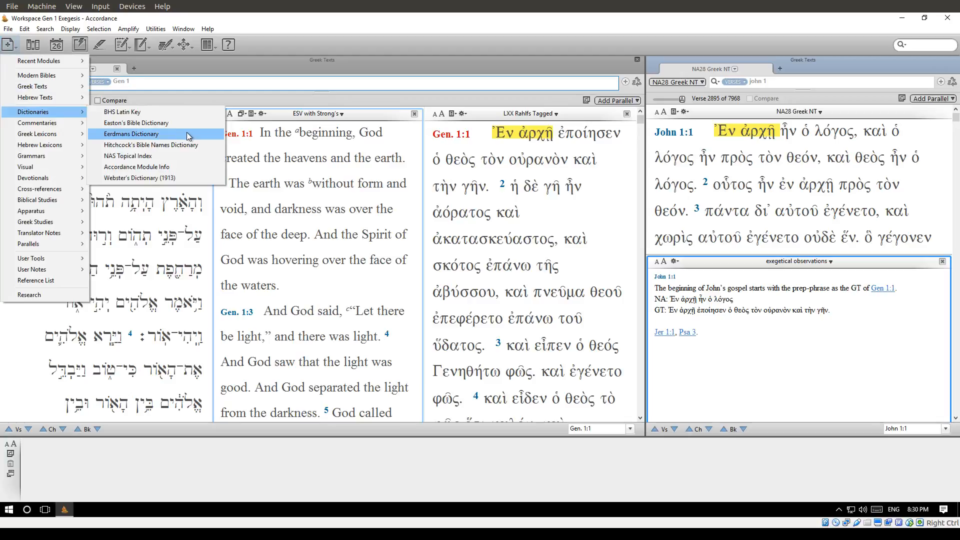
{"action": "left_click", "coordinate": [187, 133]}
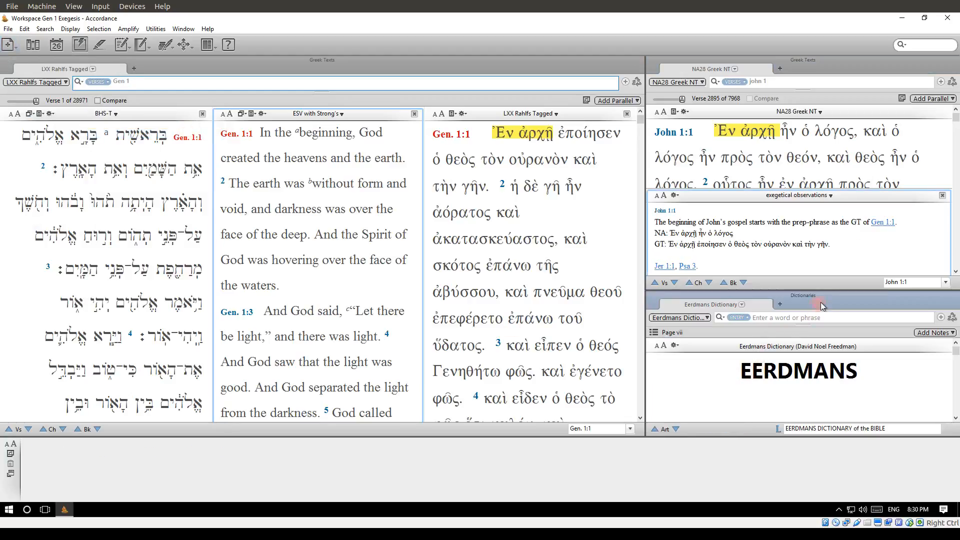
{"action": "left_click_drag", "start_coordinate": [826, 296], "coordinate": [622, 166]}
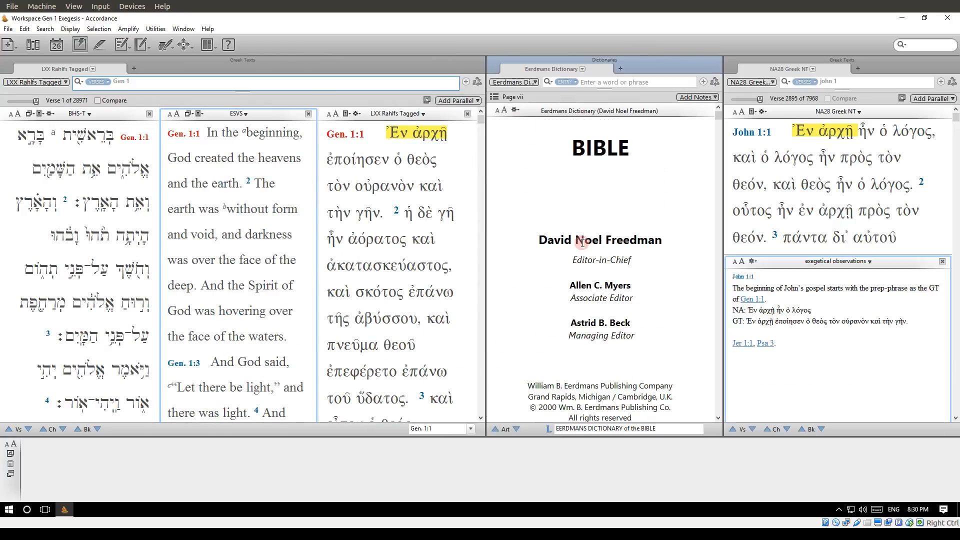
Show the dictionary's table of contents, expand the letter C, and go to the article CROWN.
{"action": "left_click", "coordinate": [494, 96]}
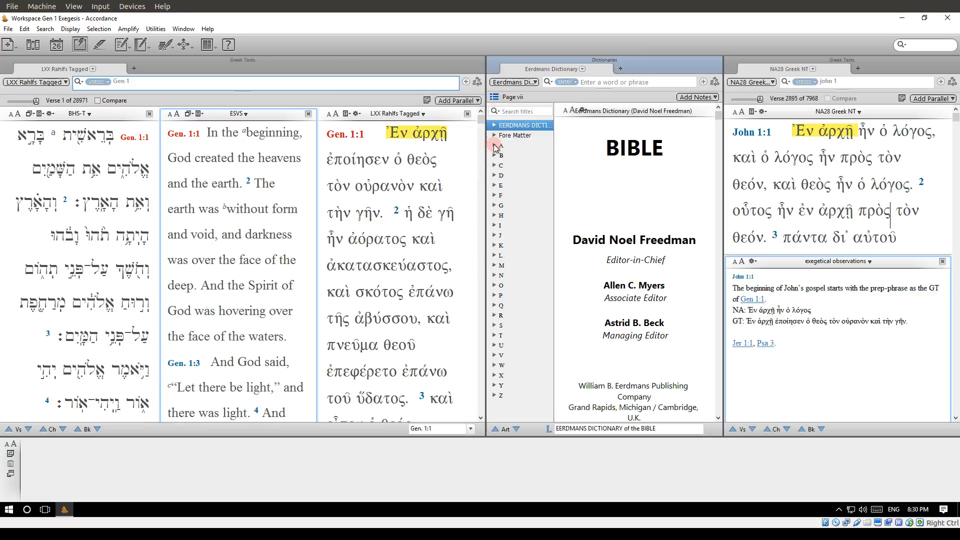
{"action": "left_click", "coordinate": [494, 166]}
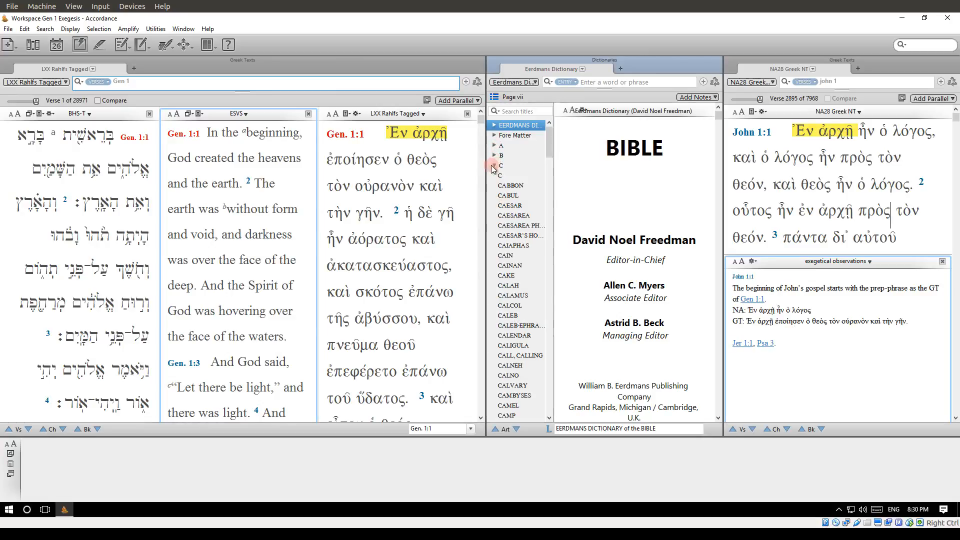
{"action": "left_click", "coordinate": [523, 263]}
{"action": "scroll", "coordinate": [523, 263], "scroll_direction": "down", "scroll_amount": 20}
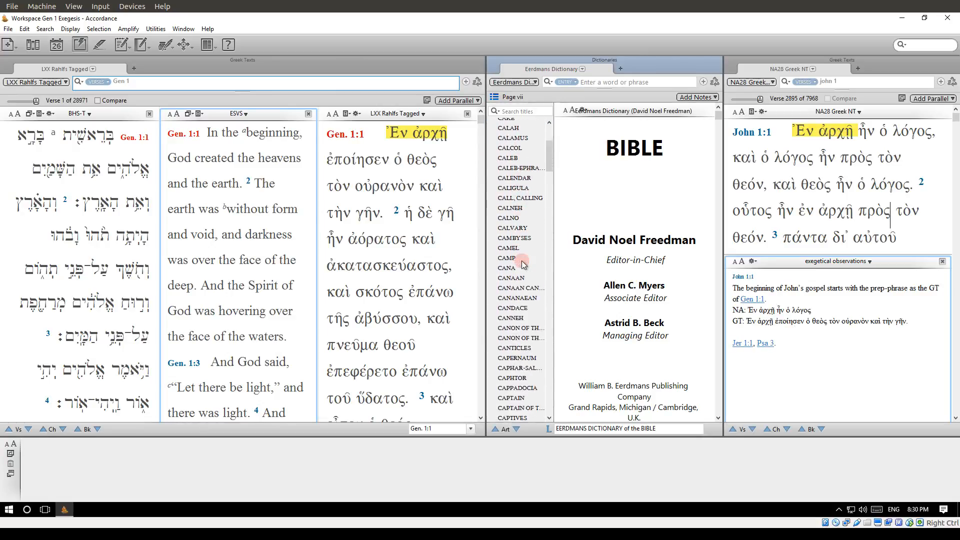
{"action": "scroll", "coordinate": [523, 263], "scroll_direction": "down", "scroll_amount": 15}
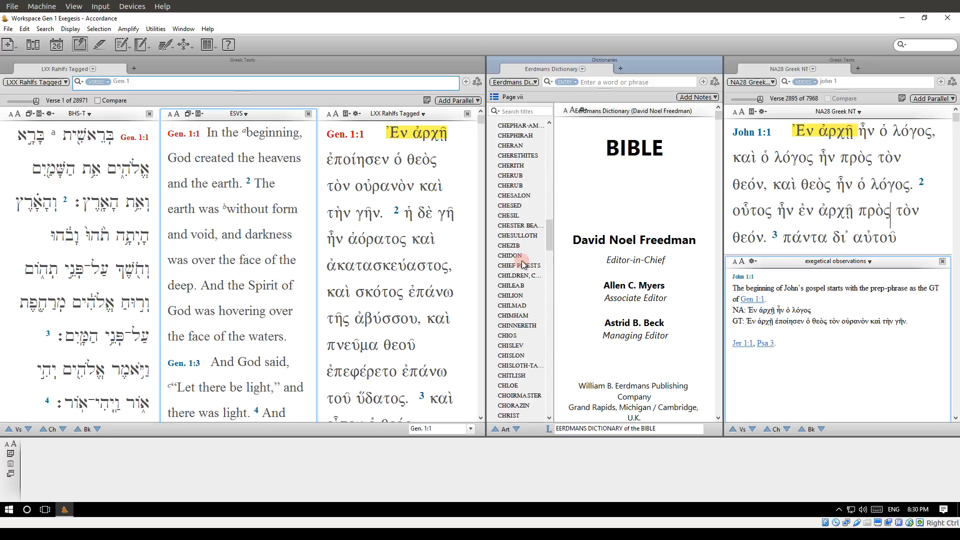
{"action": "scroll", "coordinate": [523, 264], "scroll_direction": "down", "scroll_amount": 20}
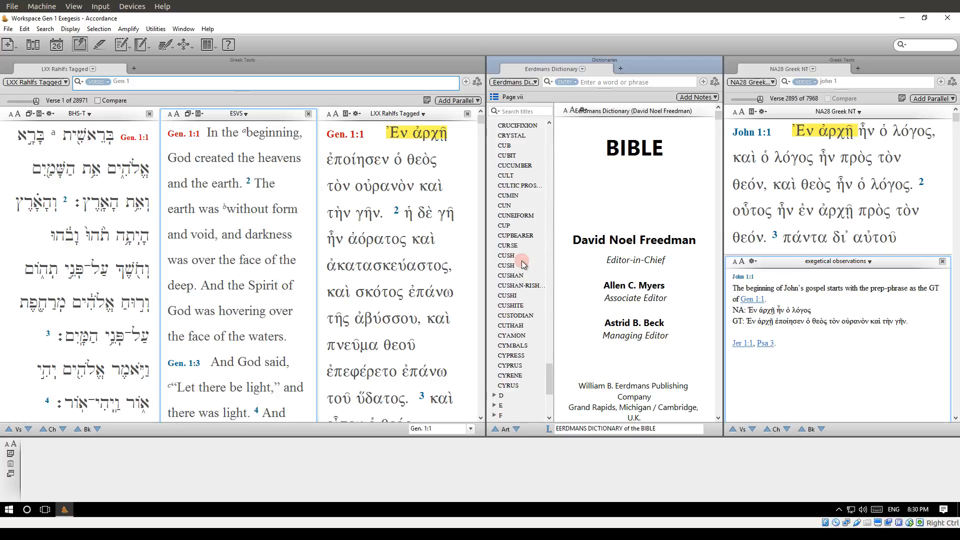
{"action": "scroll", "coordinate": [524, 264], "scroll_direction": "up", "scroll_amount": 1}
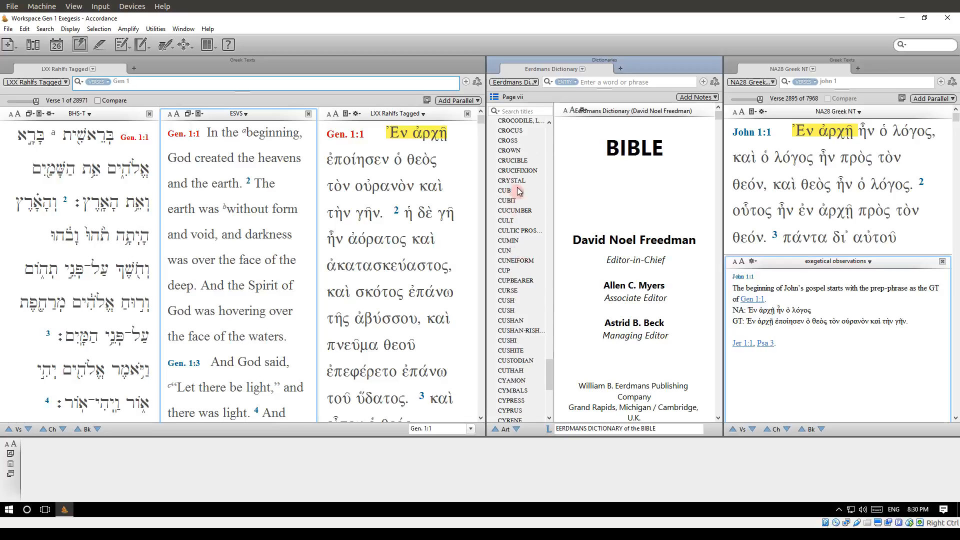
{"action": "left_click", "coordinate": [514, 152]}
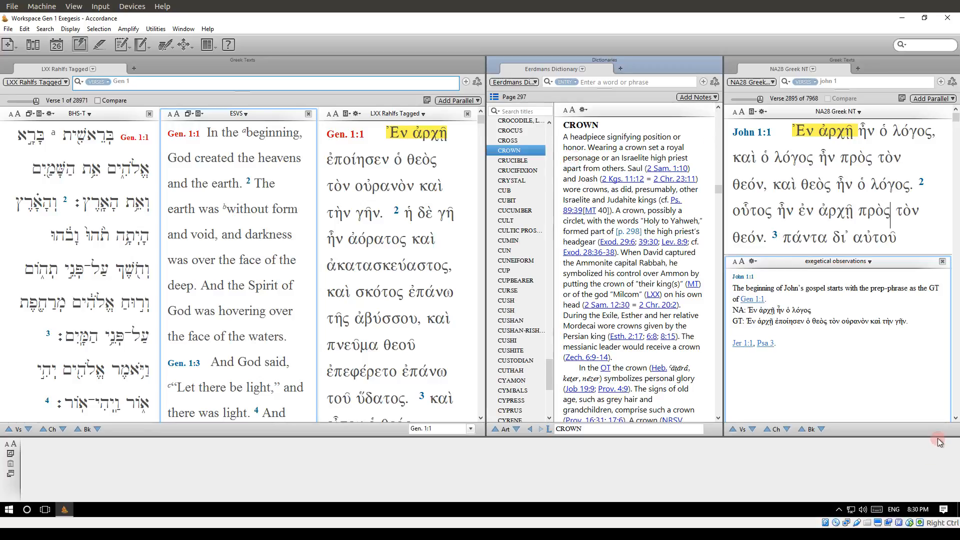
Select the CROWN heading with its whole first paragraph and copy the selection as a location URL.
{"action": "left_click", "coordinate": [814, 344]}
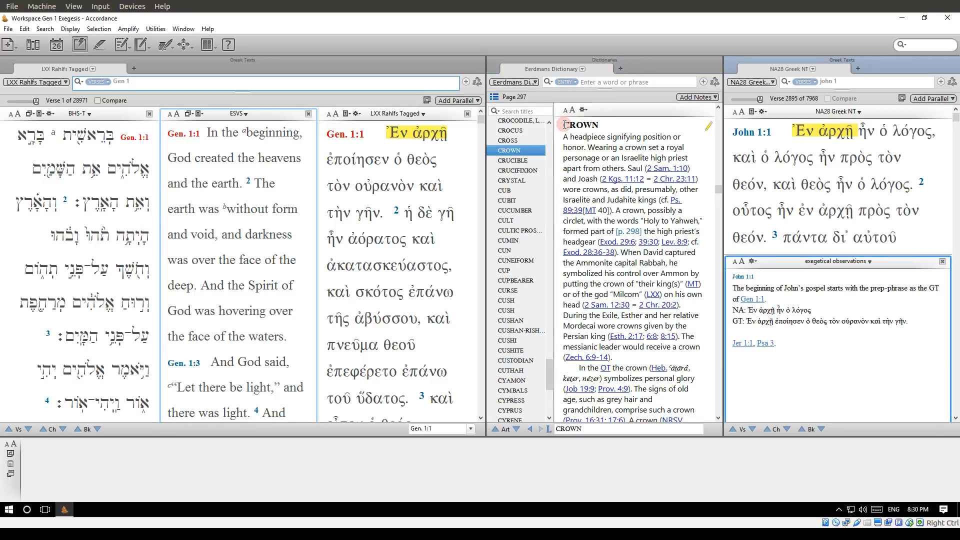
{"action": "left_click_drag", "start_coordinate": [565, 125], "coordinate": [665, 355]}
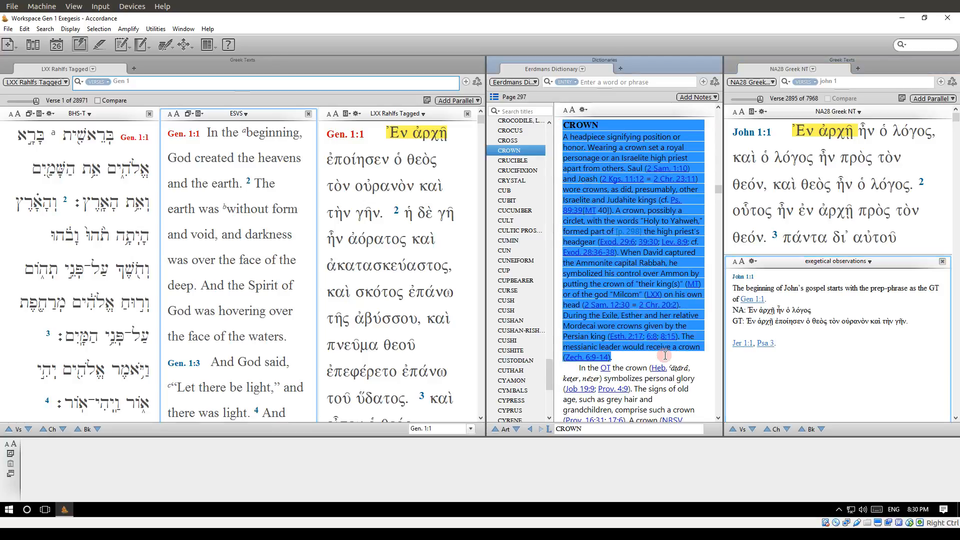
{"action": "right_click", "coordinate": [639, 216]}
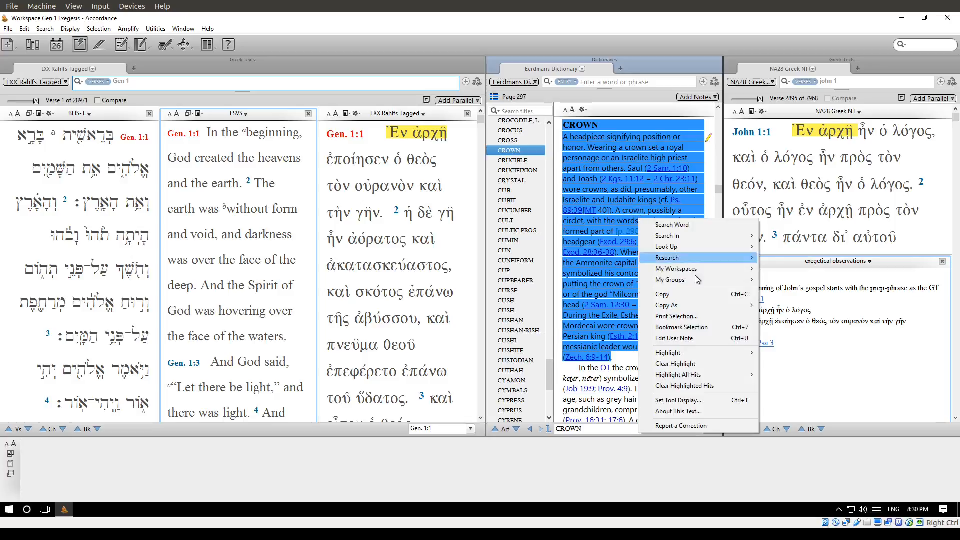
{"action": "mouse_move", "coordinate": [722, 357]}
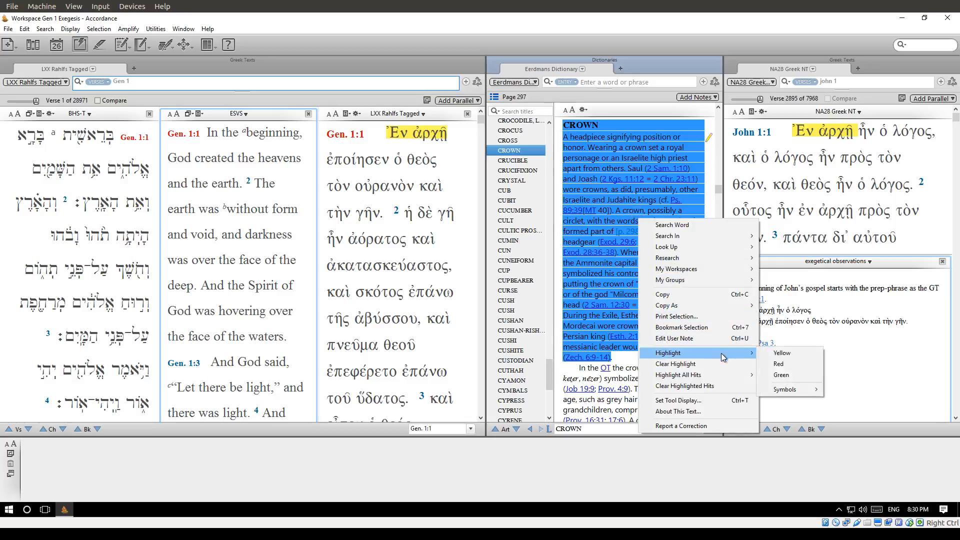
{"action": "mouse_move", "coordinate": [688, 310]}
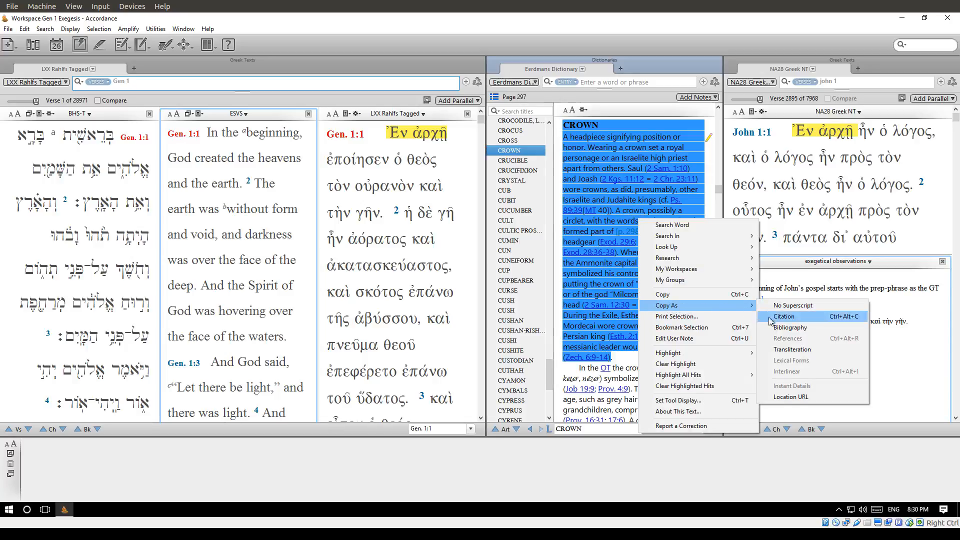
{"action": "left_click", "coordinate": [797, 399]}
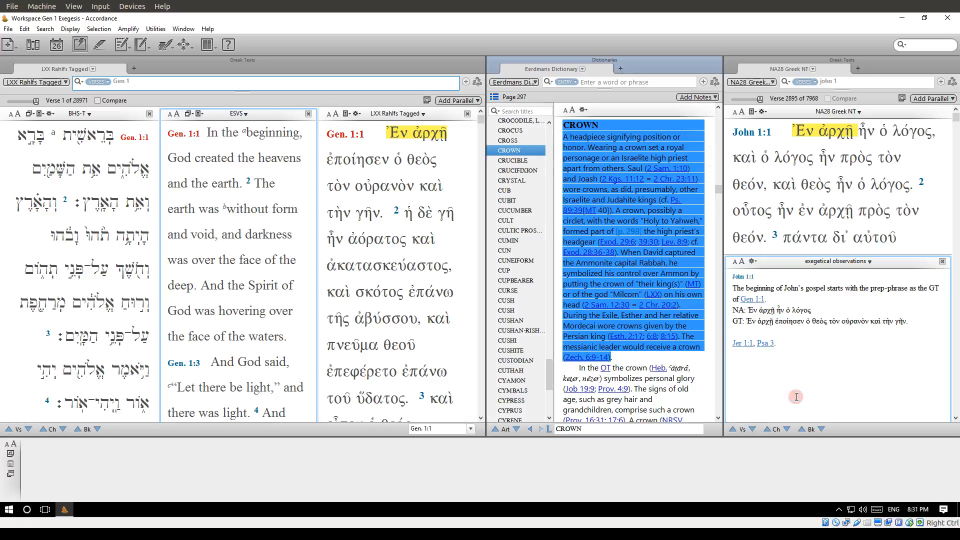
Open the John 1:1 note for editing and add the line "Look up this reference of Eerdamns Dict here.".
{"action": "left_click", "coordinate": [795, 387]}
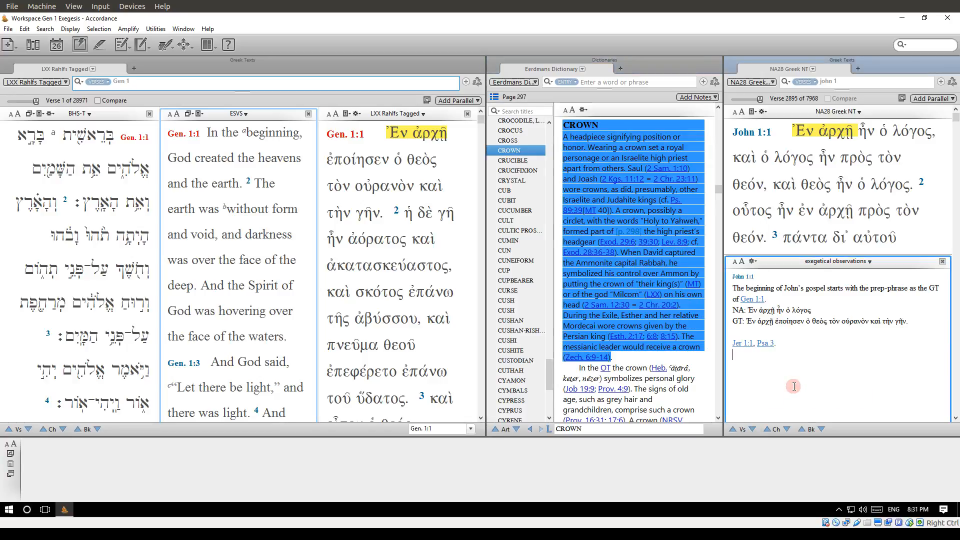
{"action": "key", "text": "ctrl+u"}
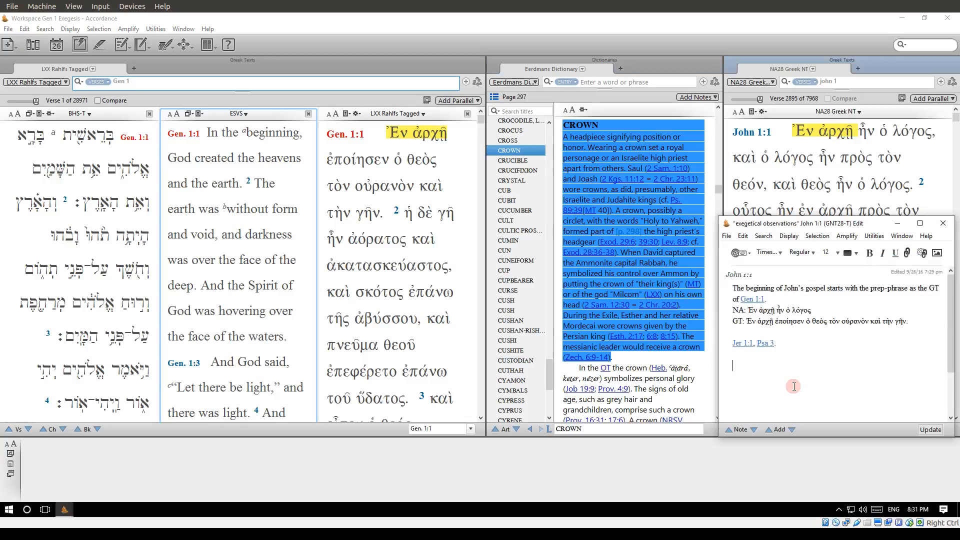
{"action": "type", "text": "Look up this reference of Eerdamns Dict here."}
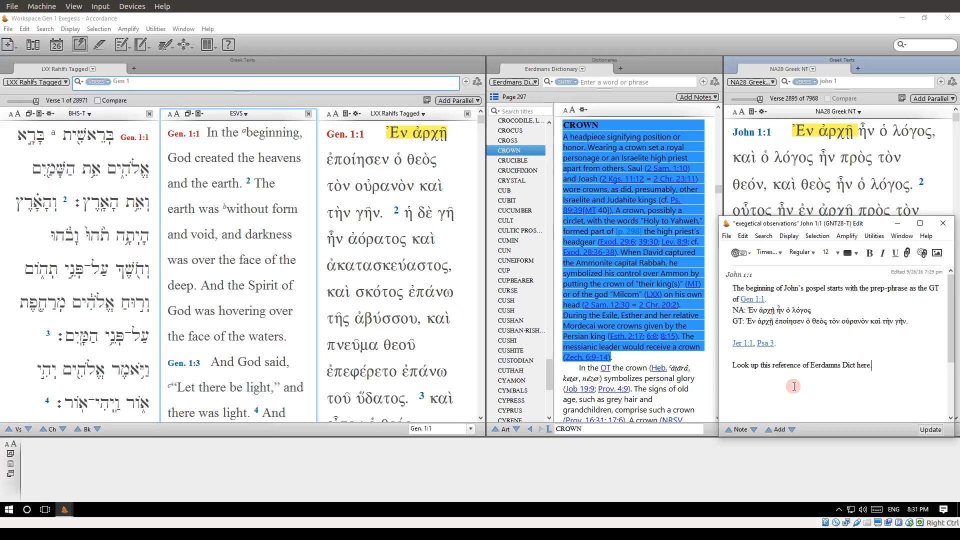
Select the word "here" in the note's Eerdmans line and open the link settings for it.
{"action": "key", "text": "shift+Left"}
{"action": "key", "text": "shift+Left"}
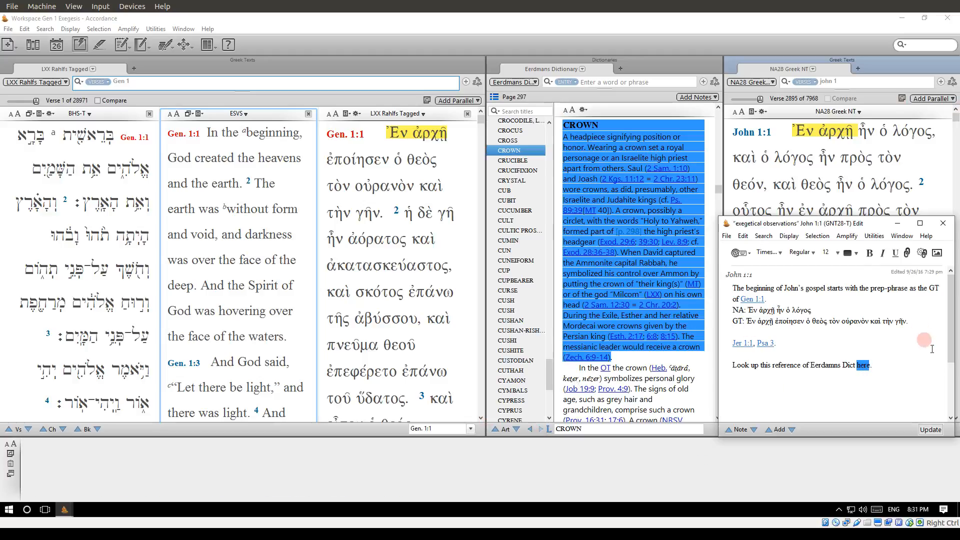
{"action": "right_click", "coordinate": [864, 367]}
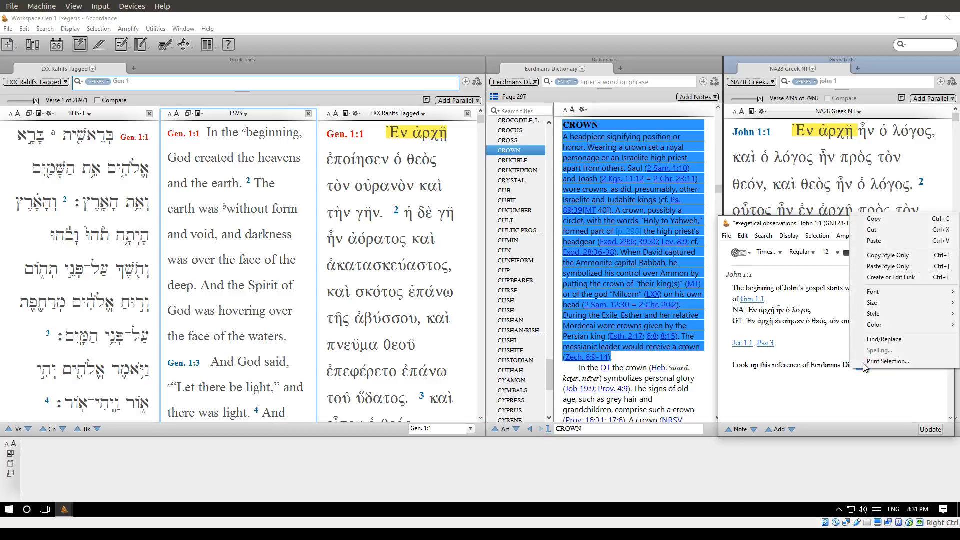
{"action": "left_click", "coordinate": [843, 313]}
{"action": "double_click", "coordinate": [864, 366]}
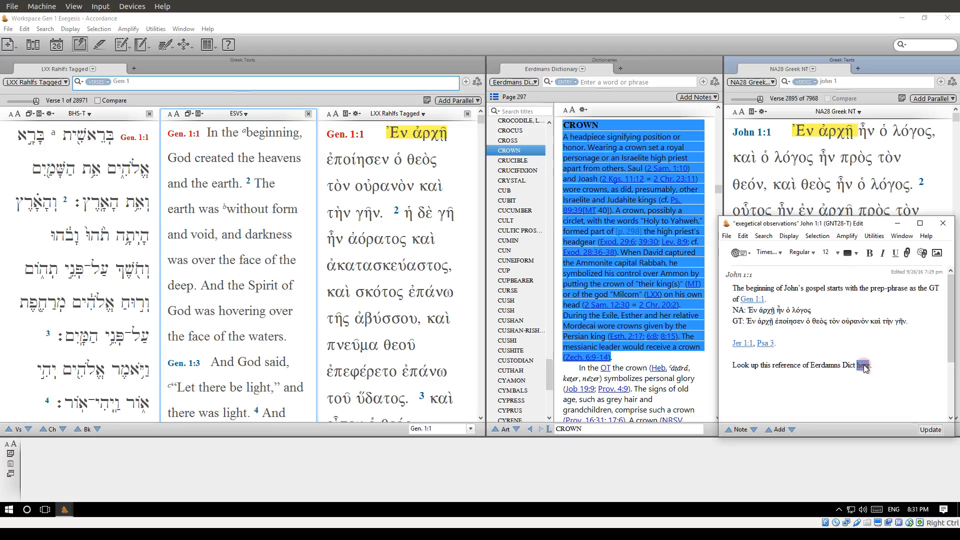
{"action": "right_click", "coordinate": [863, 367]}
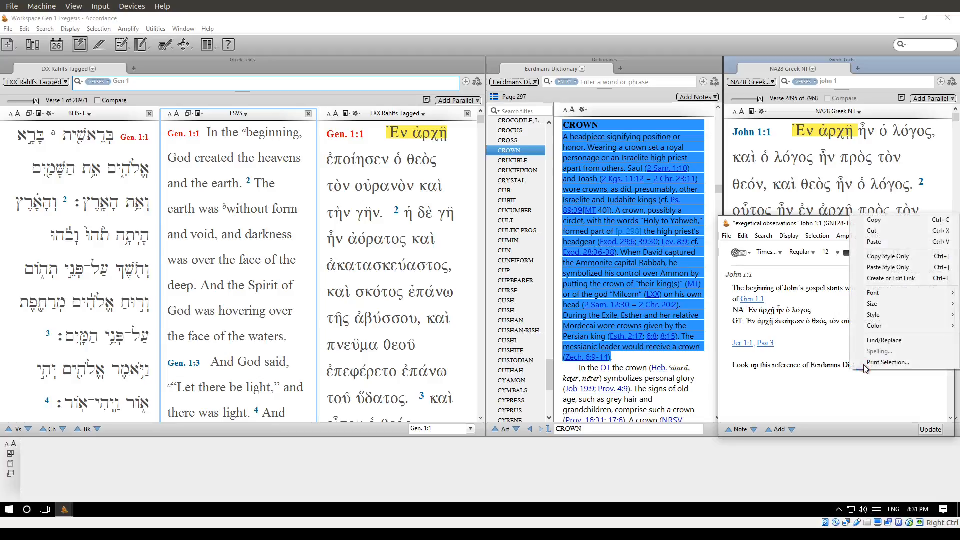
{"action": "left_click", "coordinate": [896, 281]}
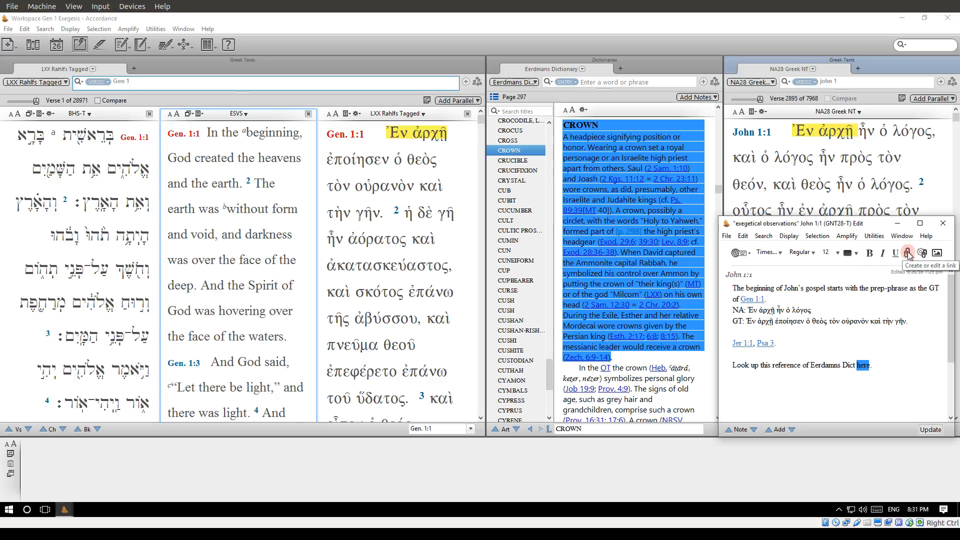
{"action": "left_click", "coordinate": [908, 253]}
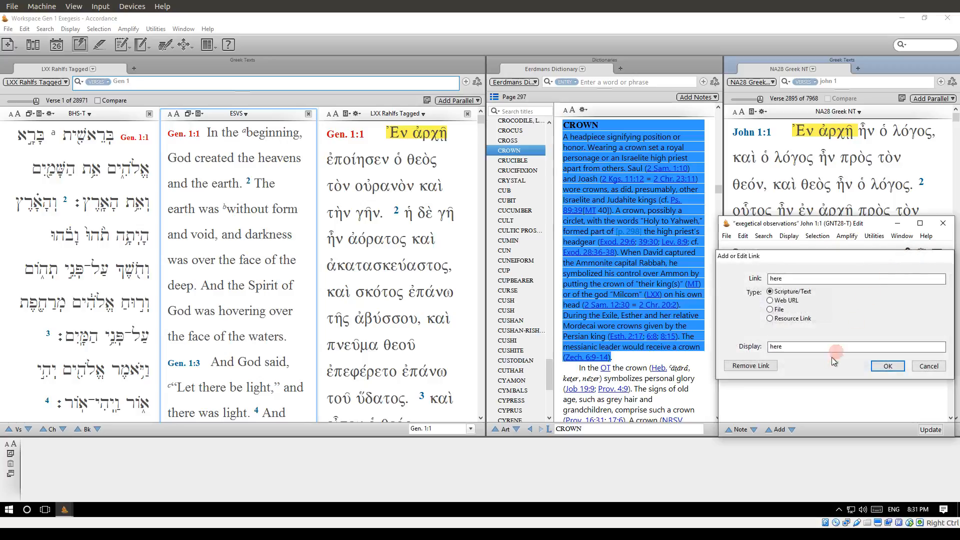
{"action": "left_click", "coordinate": [771, 319]}
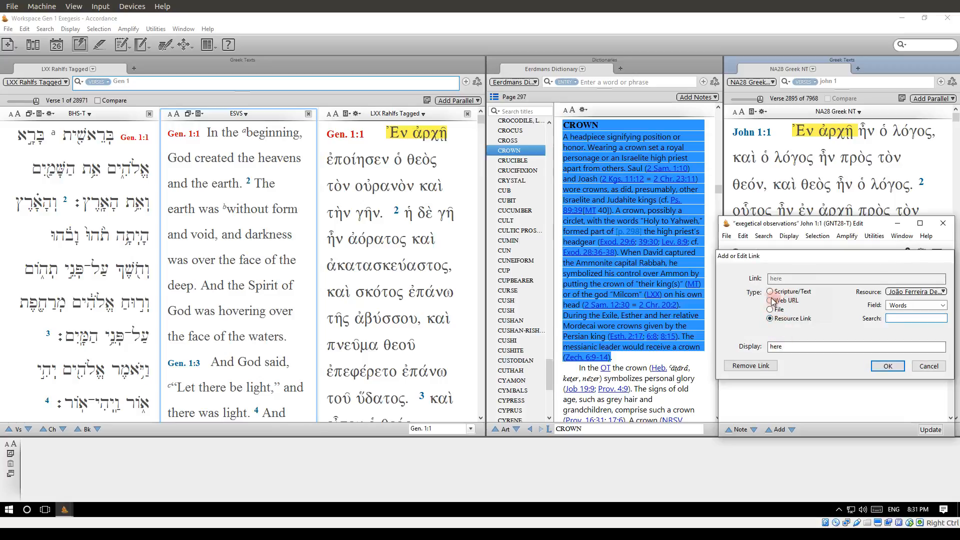
{"action": "double_click", "coordinate": [806, 344]}
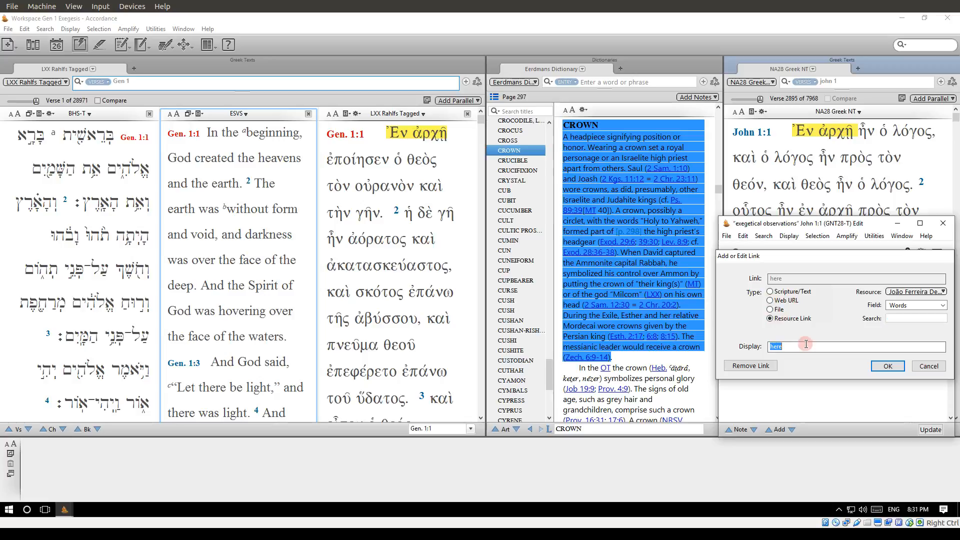
{"action": "left_click", "coordinate": [771, 309]}
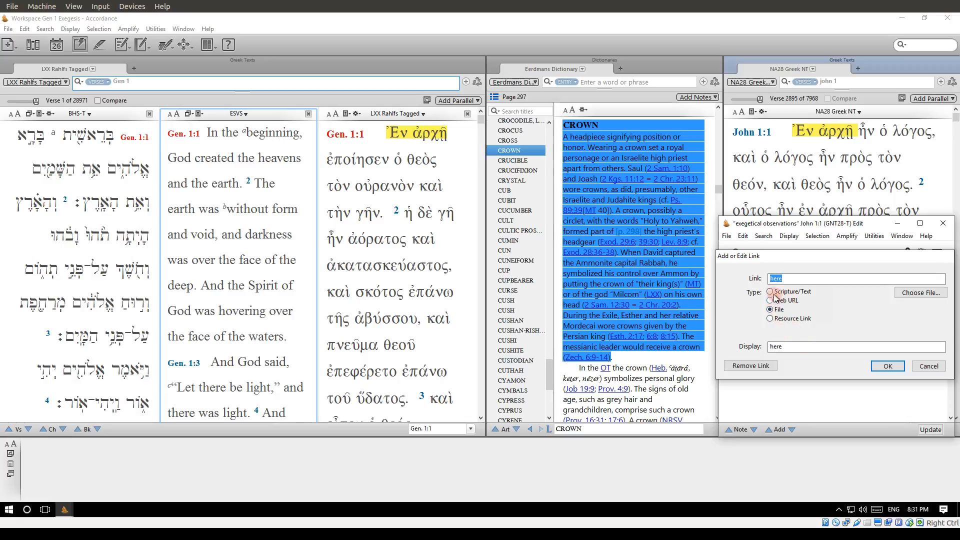
{"action": "left_click", "coordinate": [812, 280]}
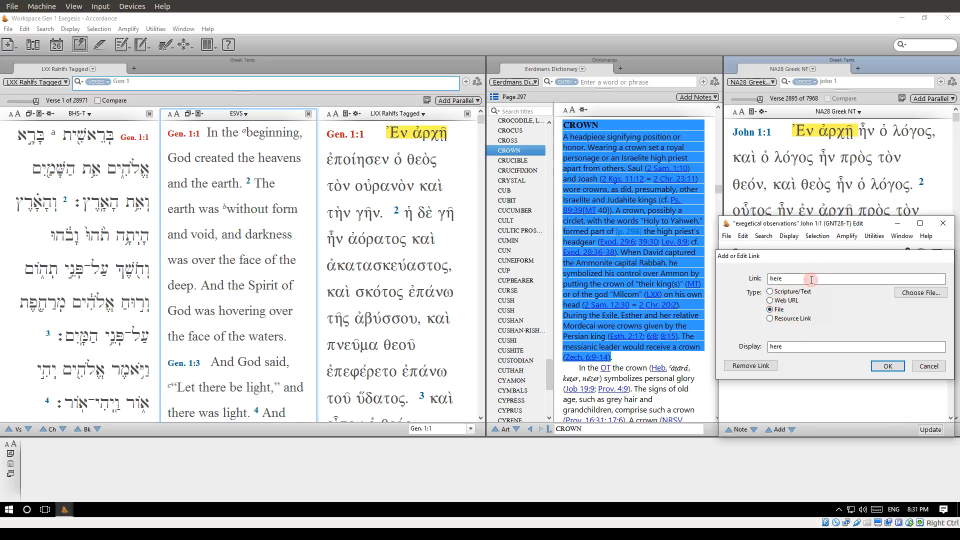
Link "here" to the Web URL accord://read/Eerdmans_Dictionary#6649, then save and close the note.
{"action": "left_click", "coordinate": [771, 301]}
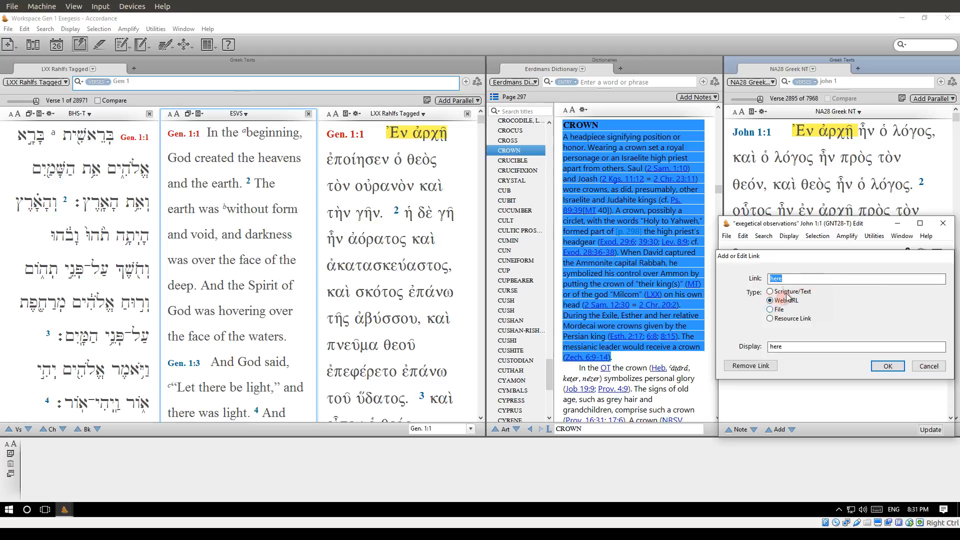
{"action": "type", "text": "accord://read/Eerdmans_Dictionary#6649"}
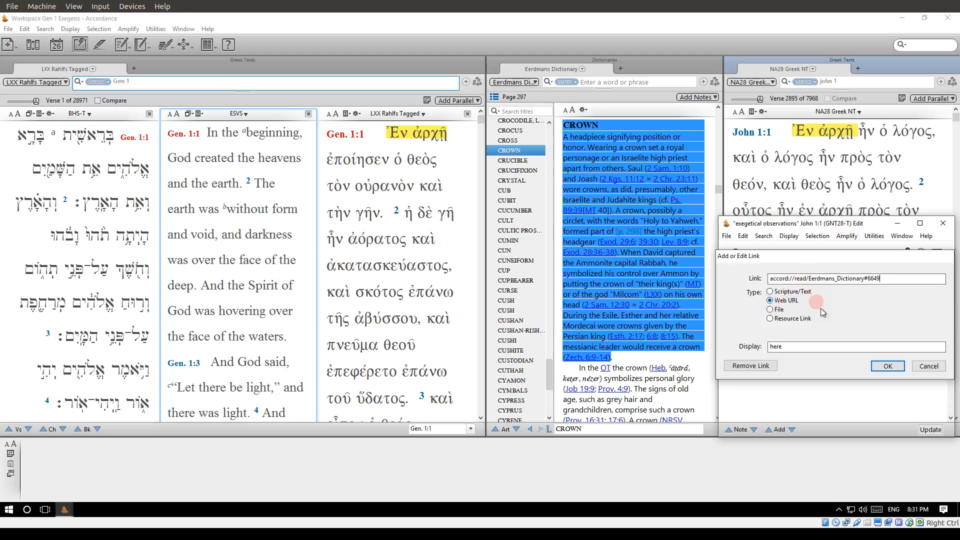
{"action": "left_click", "coordinate": [888, 366]}
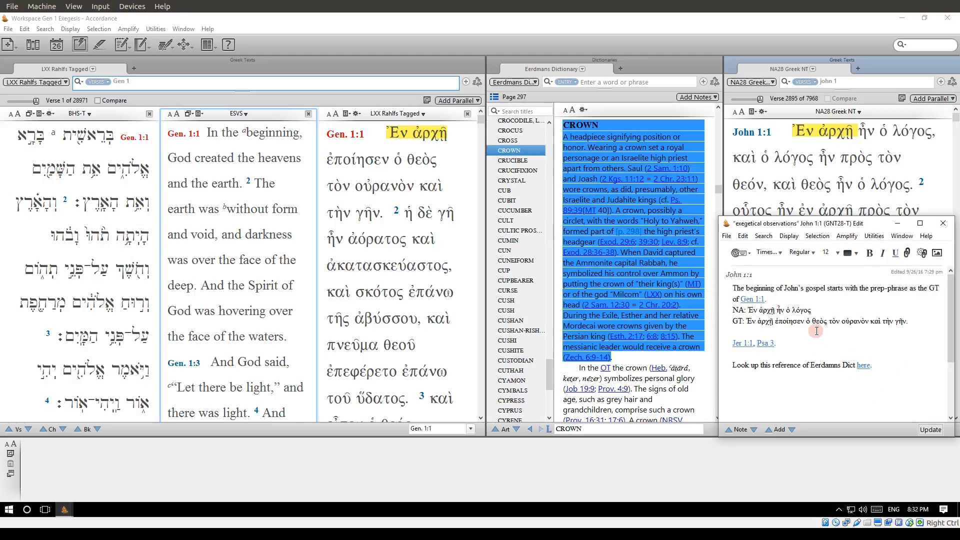
{"action": "key", "text": "ctrl+s"}
{"action": "left_click", "coordinate": [944, 224]}
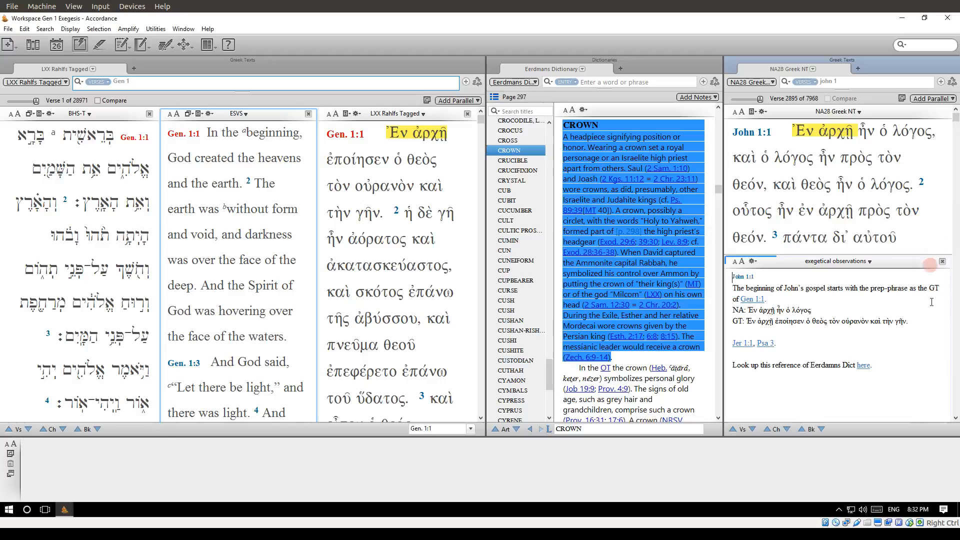
Test the note's "here" link with the Eerdmans Dictionary zone open, and again after closing that zone.
{"action": "left_click", "coordinate": [864, 368]}
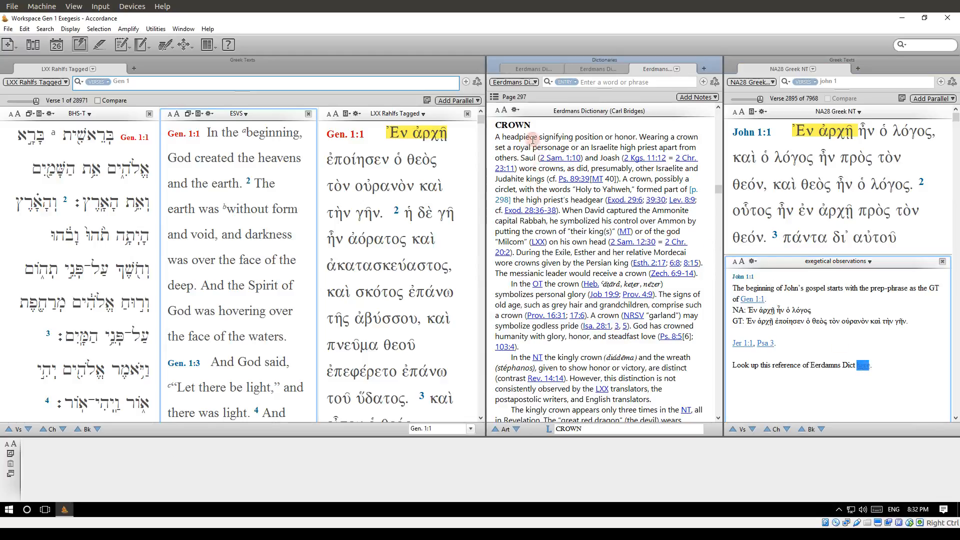
{"action": "left_click", "coordinate": [715, 60]}
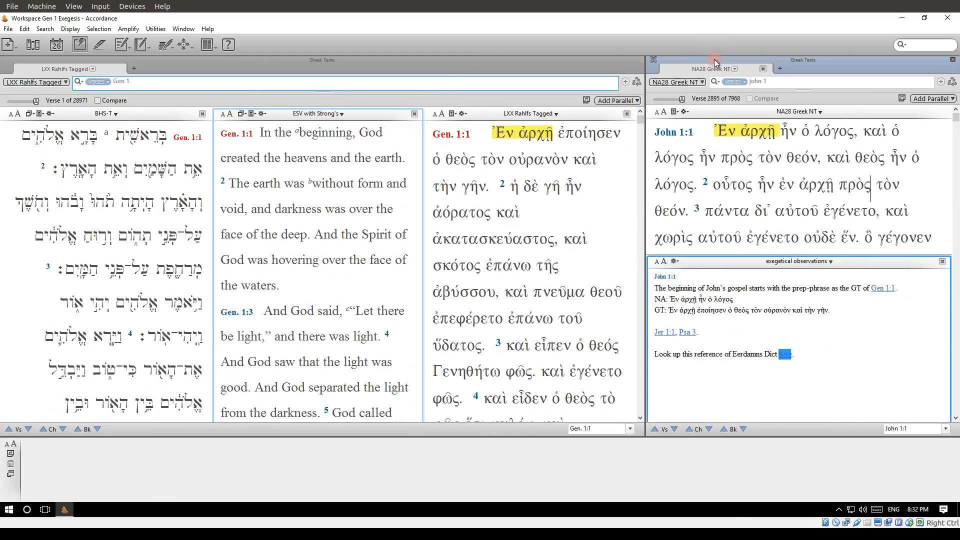
{"action": "left_click", "coordinate": [831, 374]}
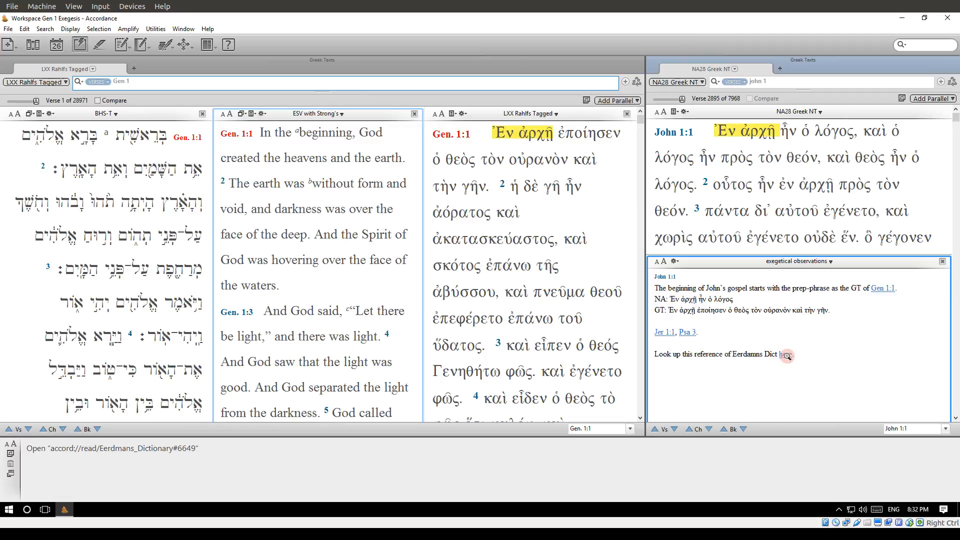
{"action": "left_click", "coordinate": [787, 356]}
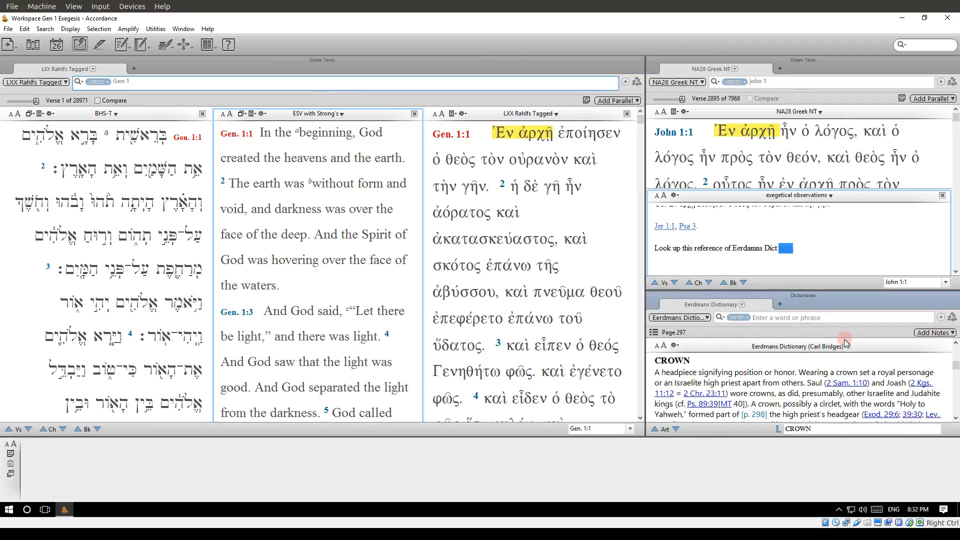